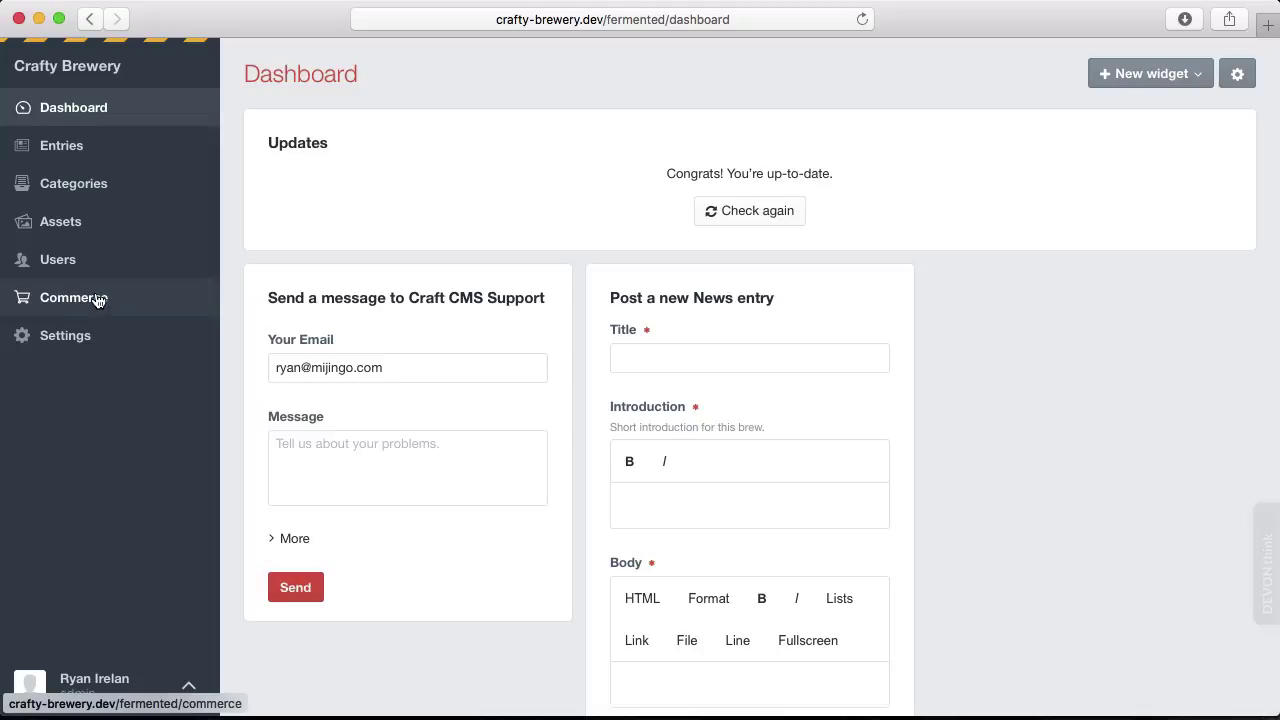
Browse Commerce orders by Processing and Shipped status, then Active and Inactive Carts, cancelling the column settings.
{"action": "left_click", "coordinate": [99, 300]}
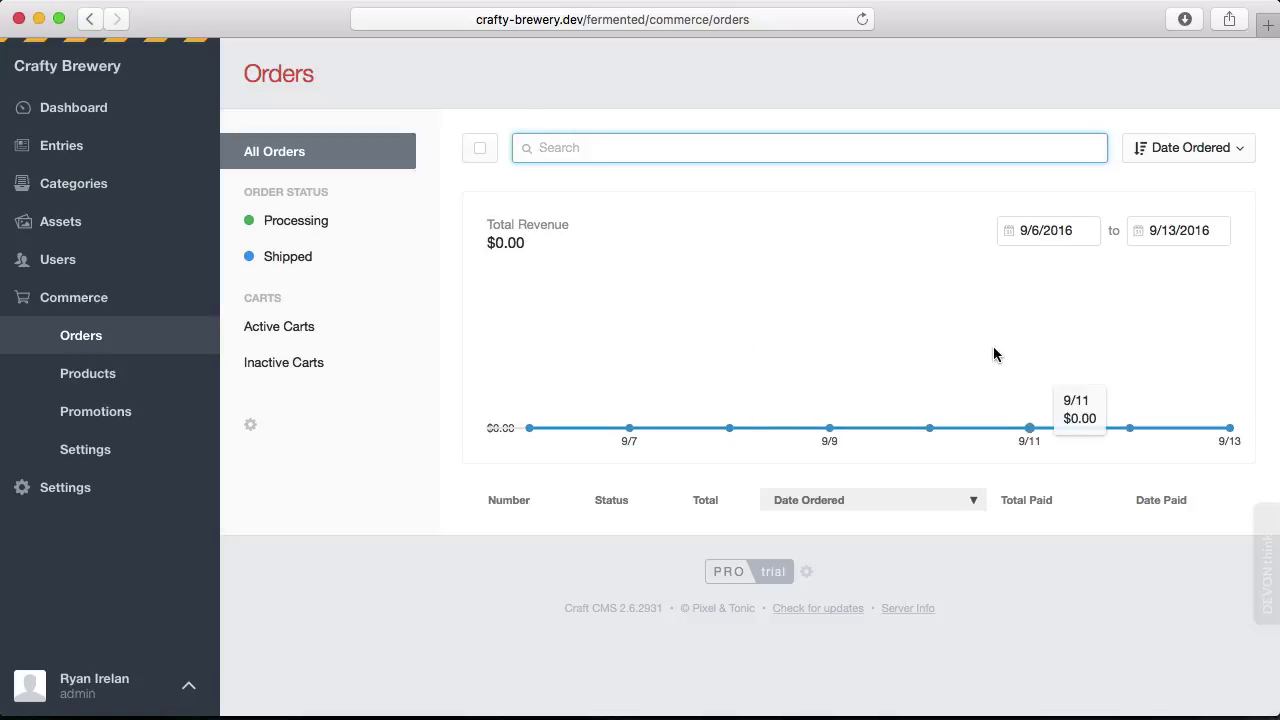
{"action": "left_click", "coordinate": [307, 230]}
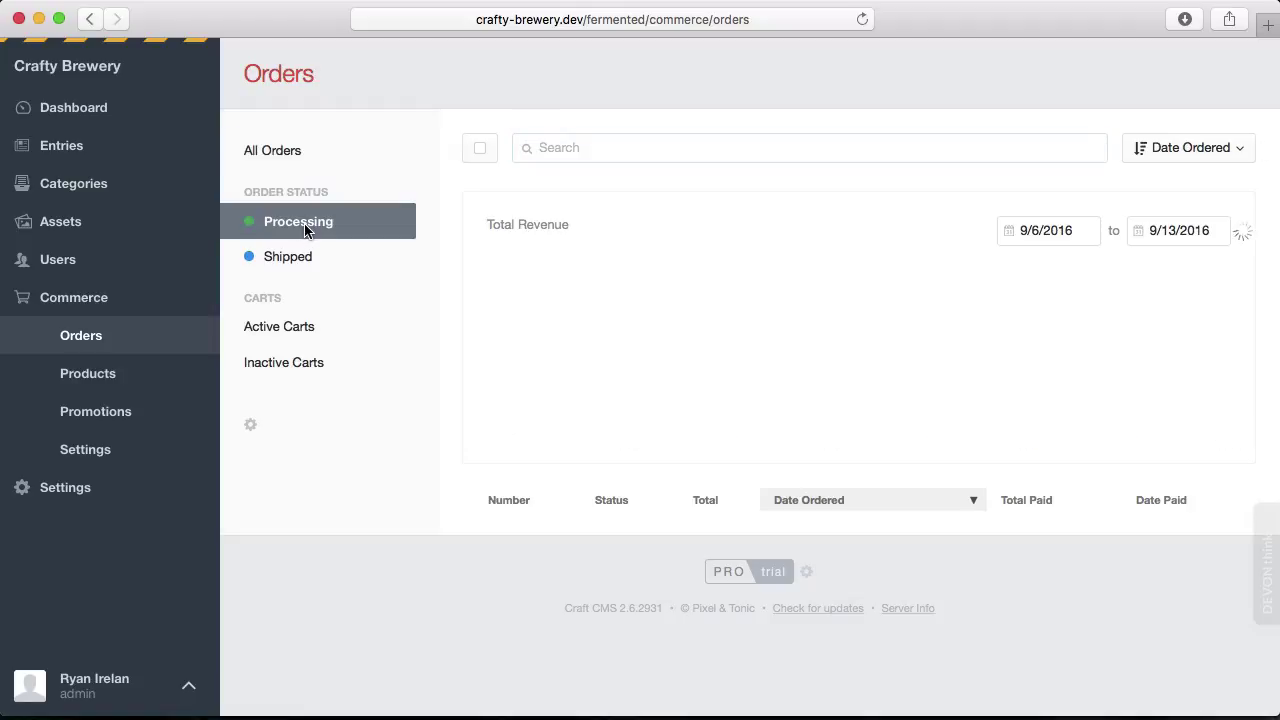
{"action": "left_click", "coordinate": [294, 257]}
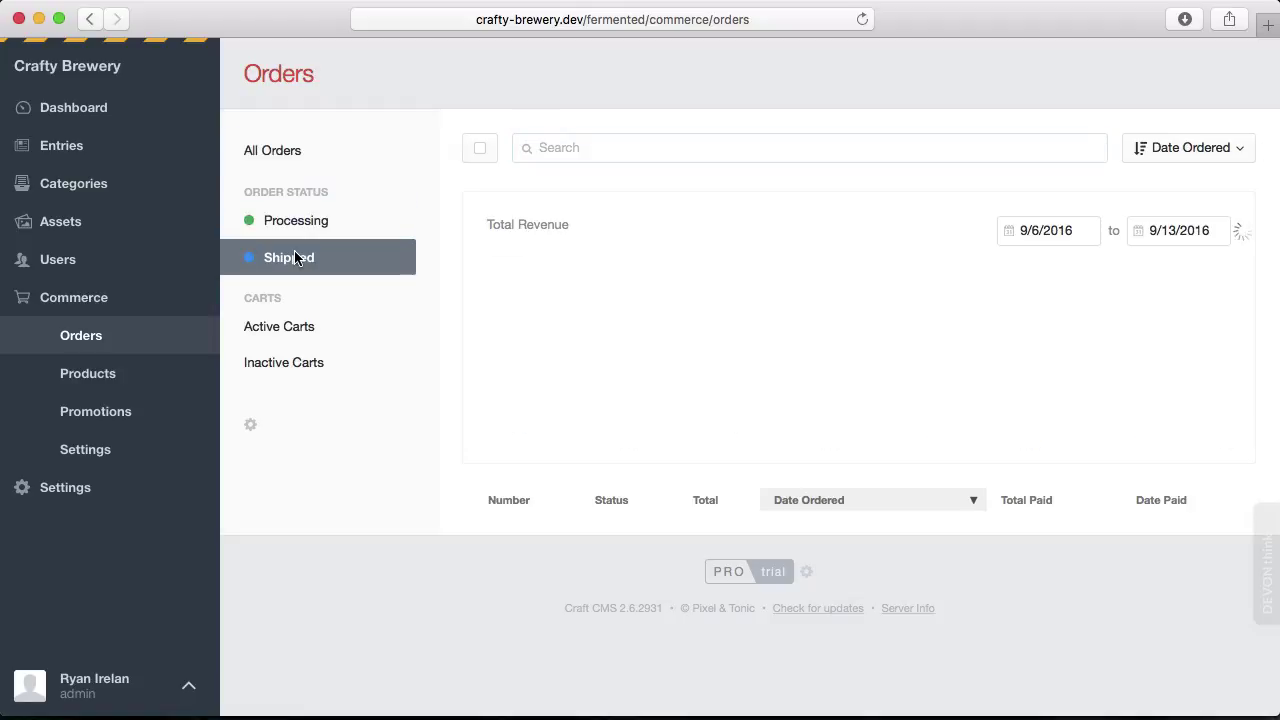
{"action": "left_click", "coordinate": [279, 338]}
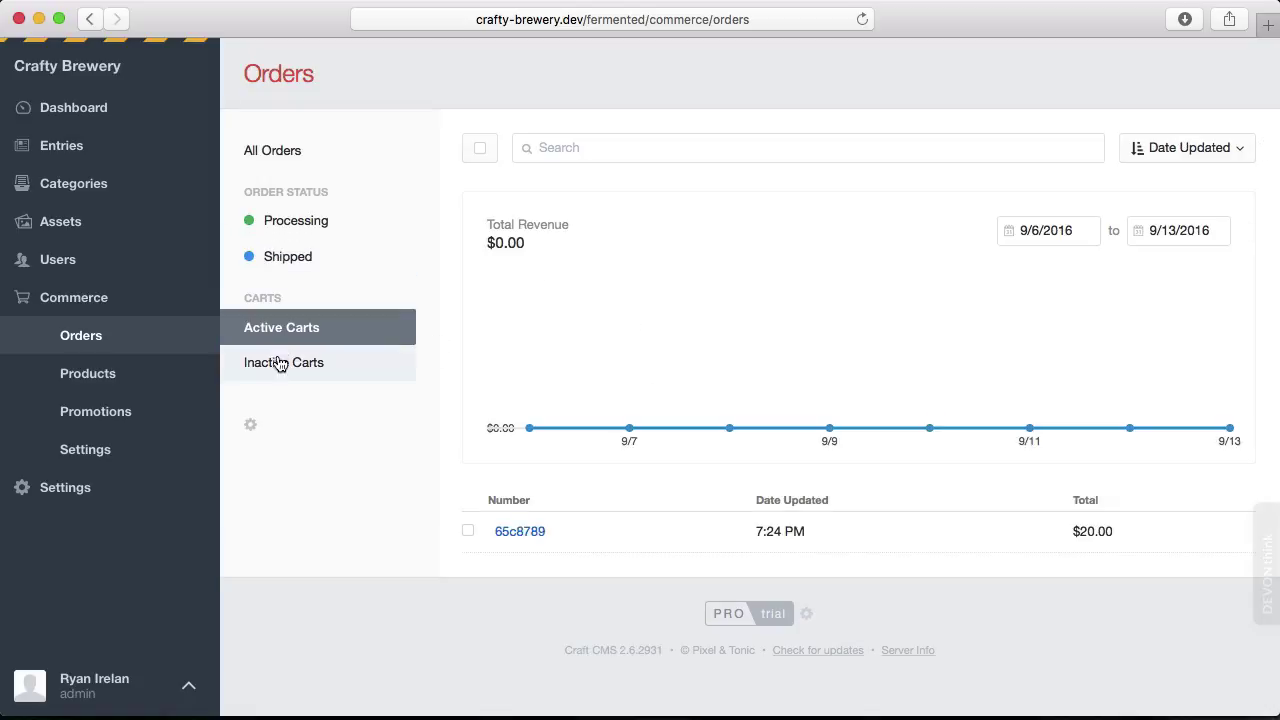
{"action": "left_click", "coordinate": [279, 367]}
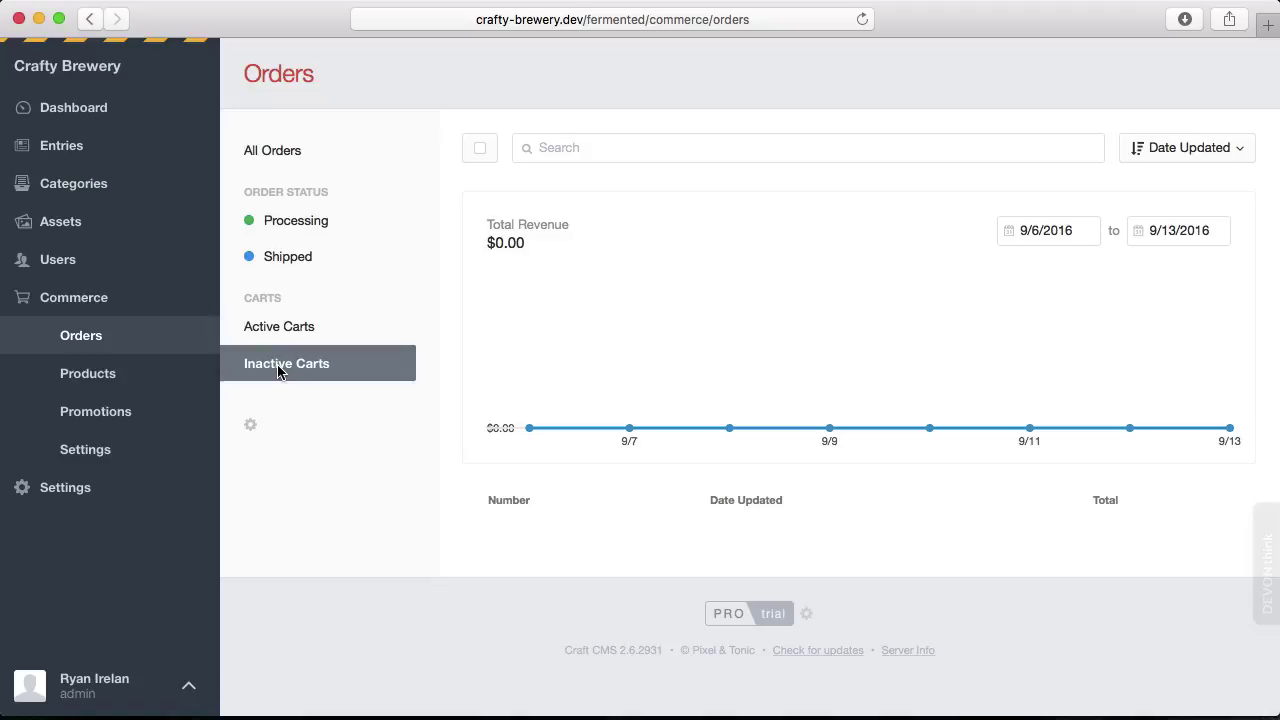
{"action": "left_click", "coordinate": [250, 424]}
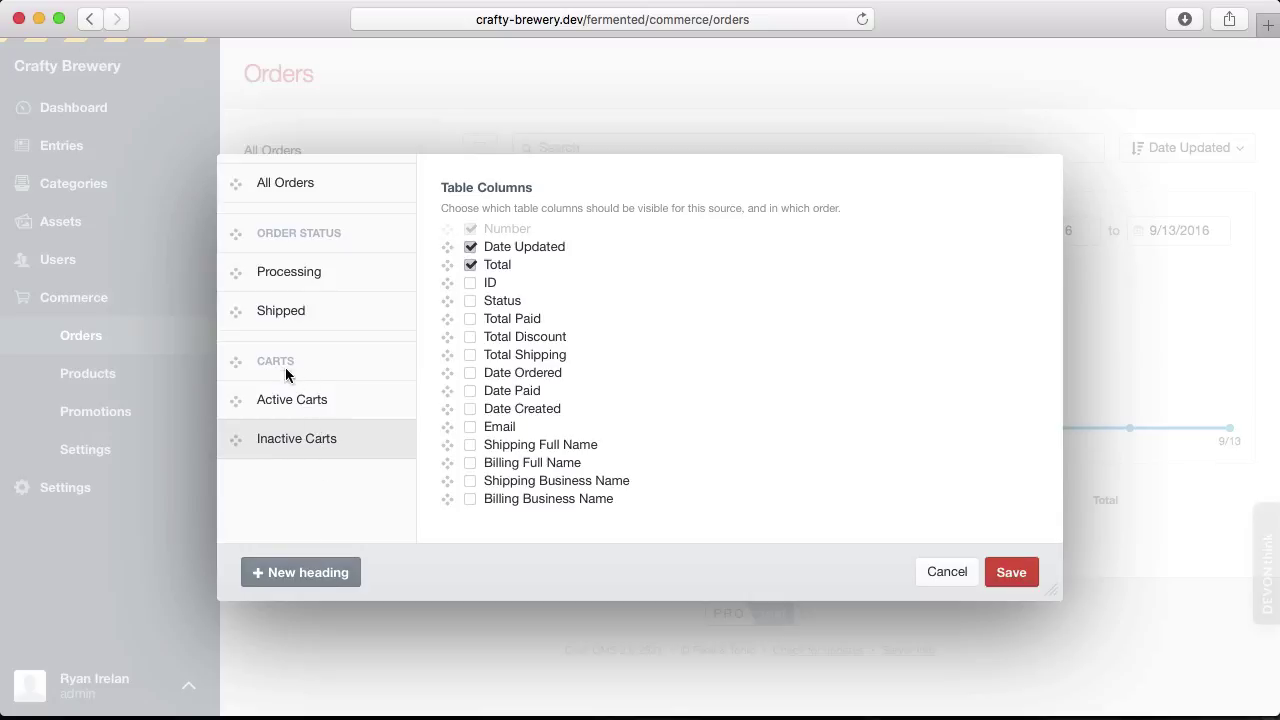
{"action": "left_click", "coordinate": [963, 578]}
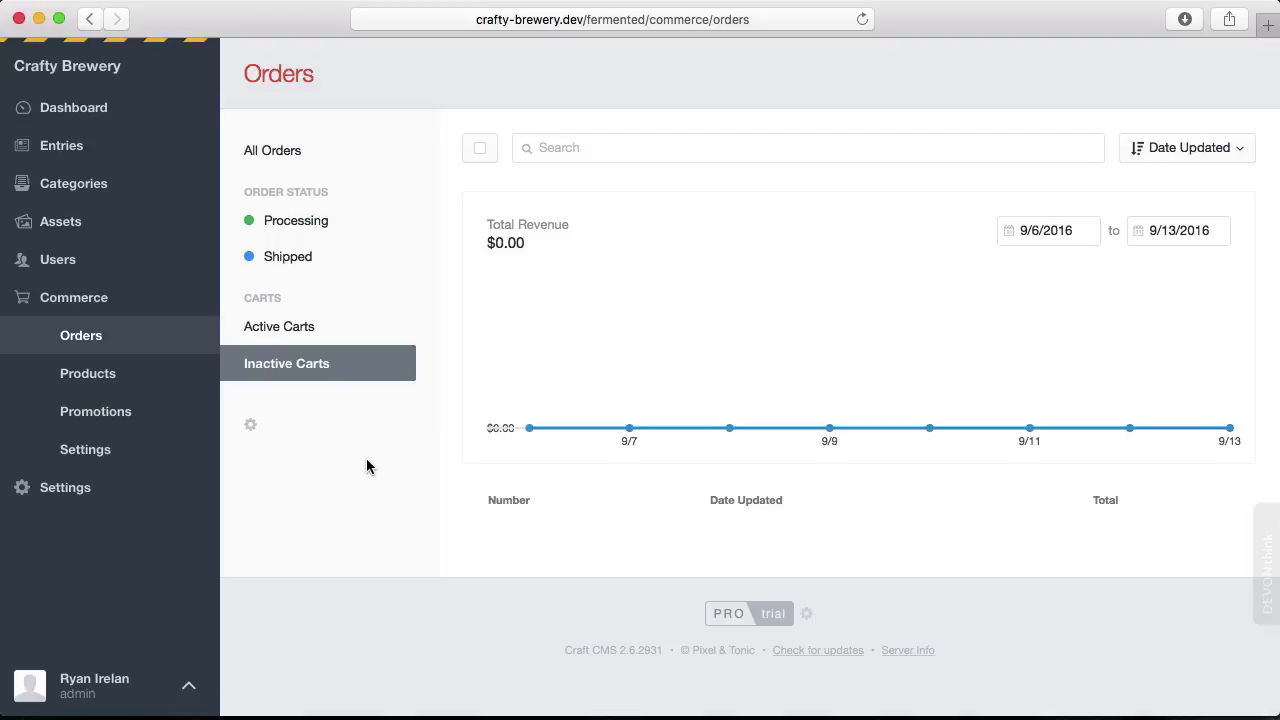
Go to Commerce Products and filter the list to the Clothing product type.
{"action": "left_click", "coordinate": [97, 375]}
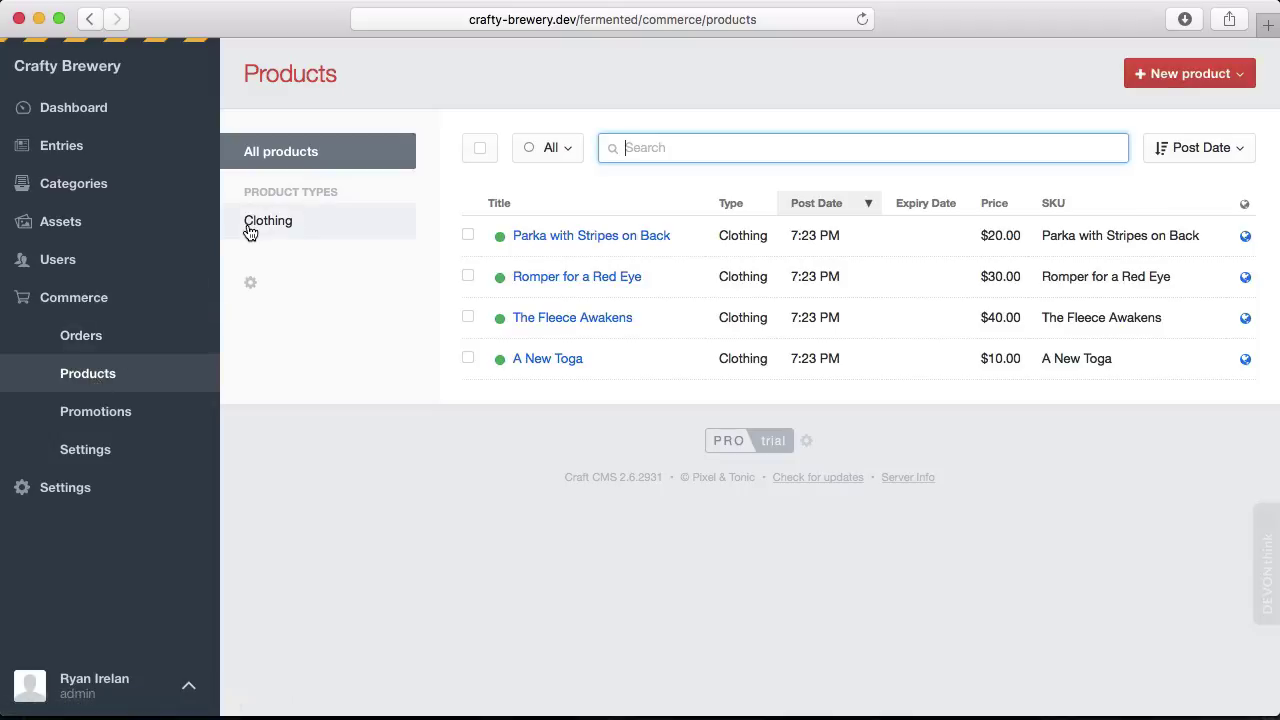
{"action": "left_click", "coordinate": [294, 229]}
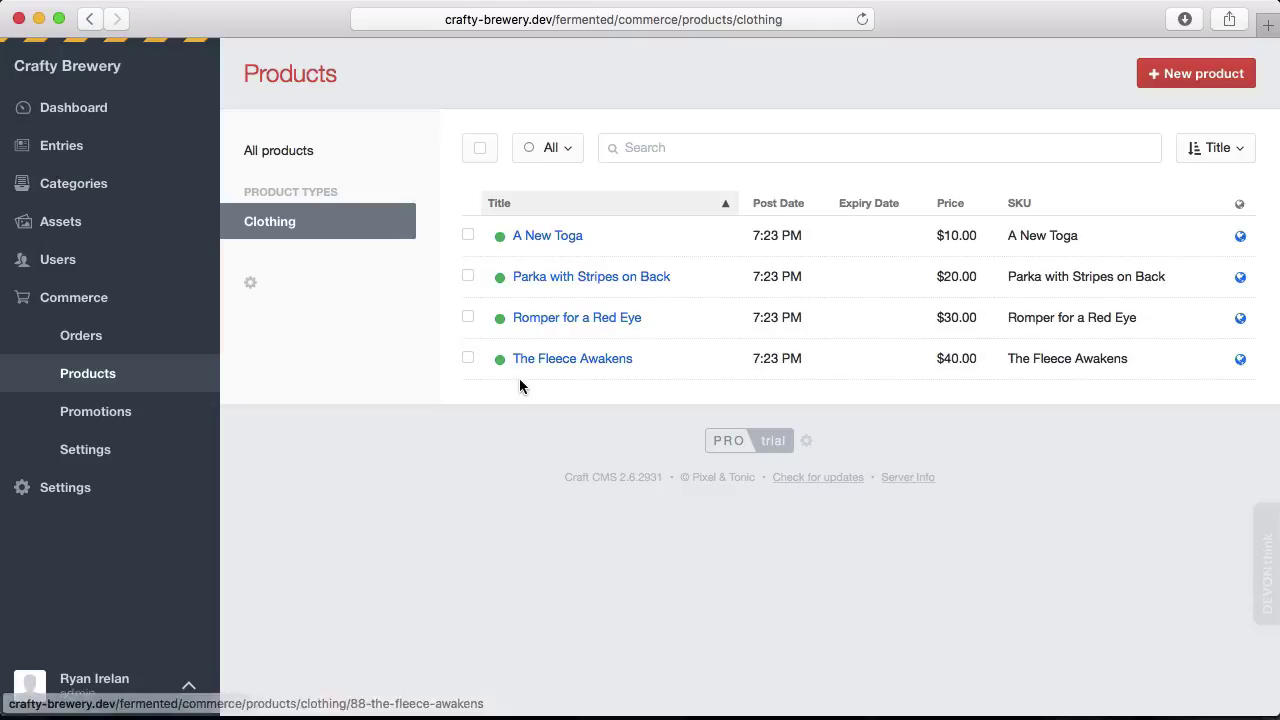
{"action": "left_click", "coordinate": [553, 237]}
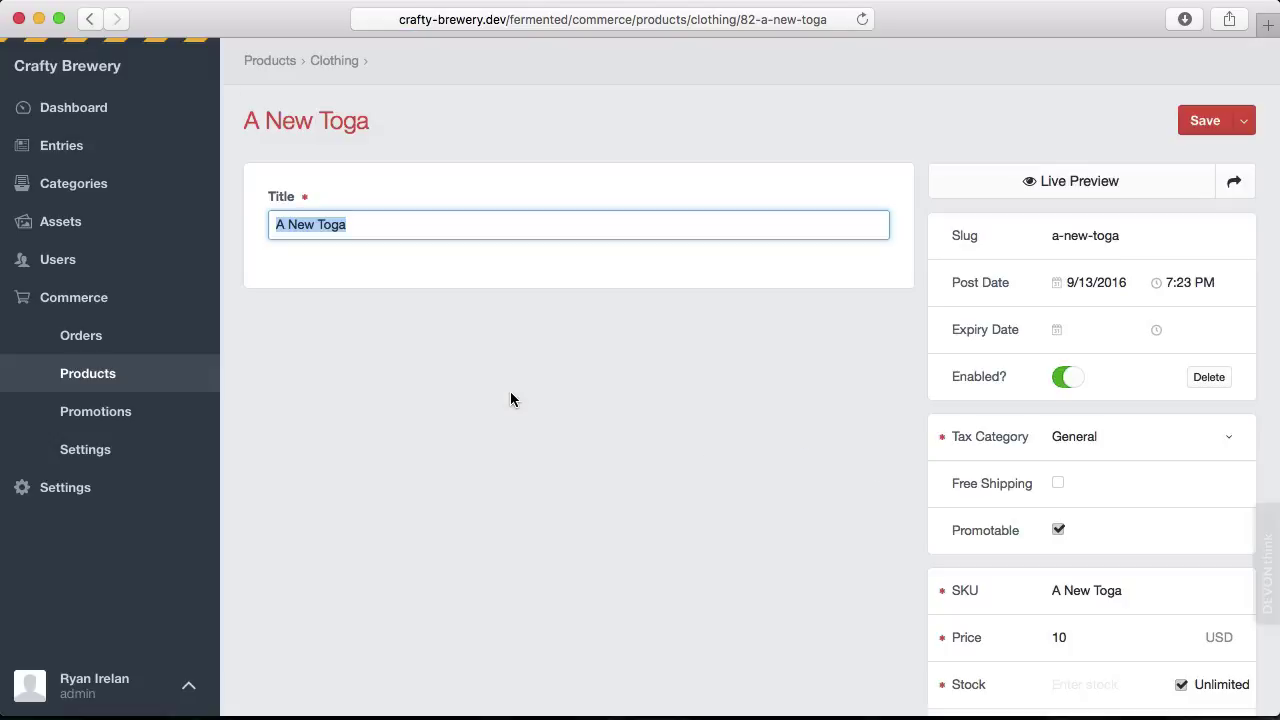
{"action": "left_click", "coordinate": [345, 222]}
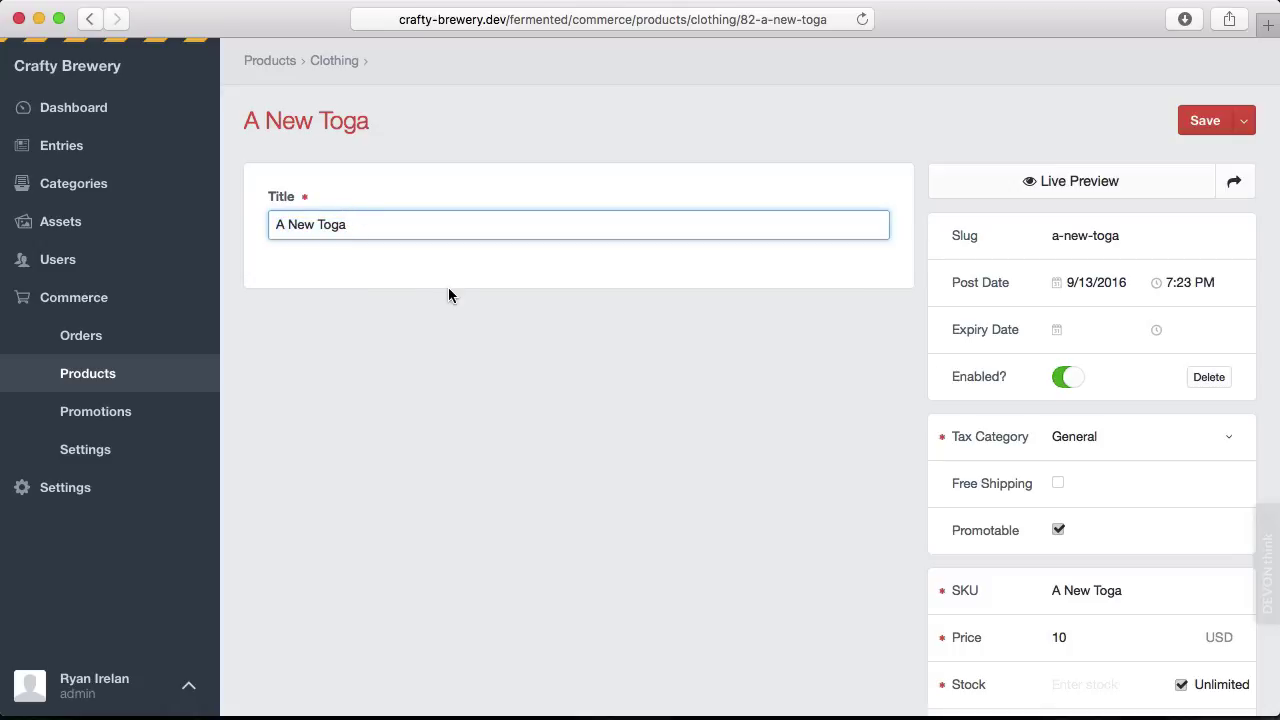
{"action": "scroll", "coordinate": [794, 490], "scroll_direction": "down", "scroll_amount": 1}
{"action": "scroll", "coordinate": [793, 483], "scroll_direction": "down", "scroll_amount": 5}
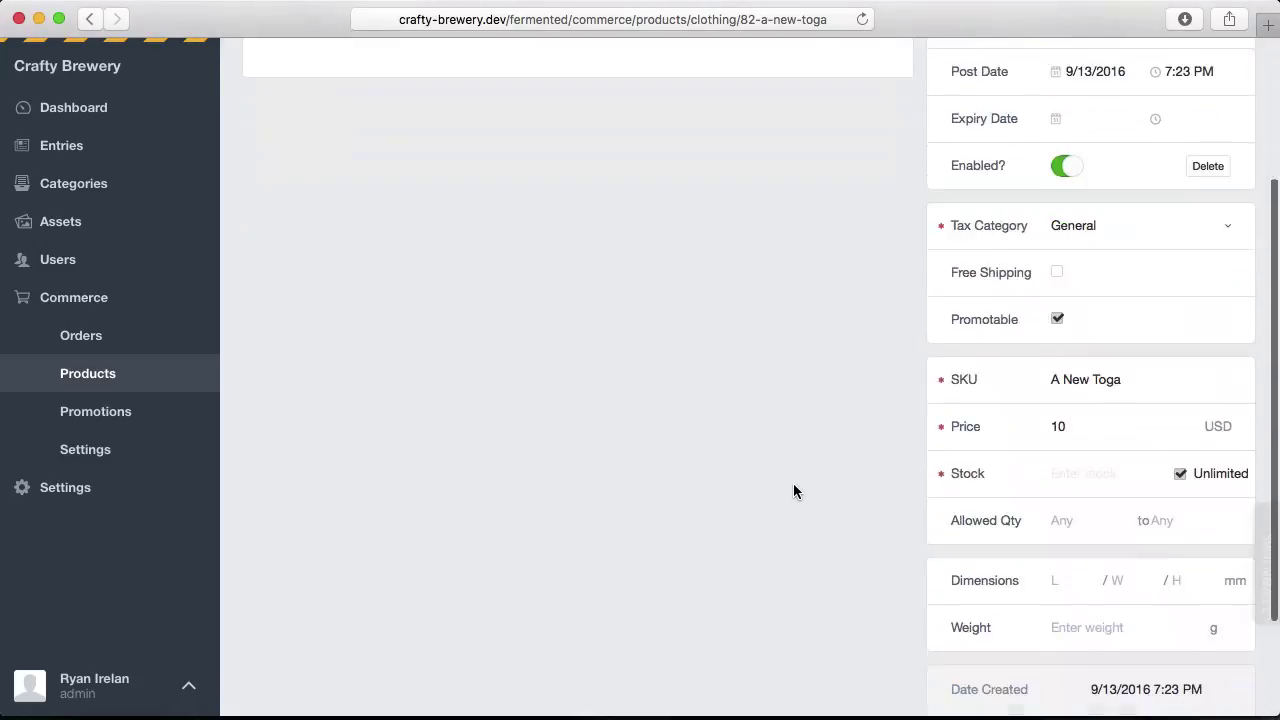
{"action": "scroll", "coordinate": [980, 318], "scroll_direction": "up", "scroll_amount": 2}
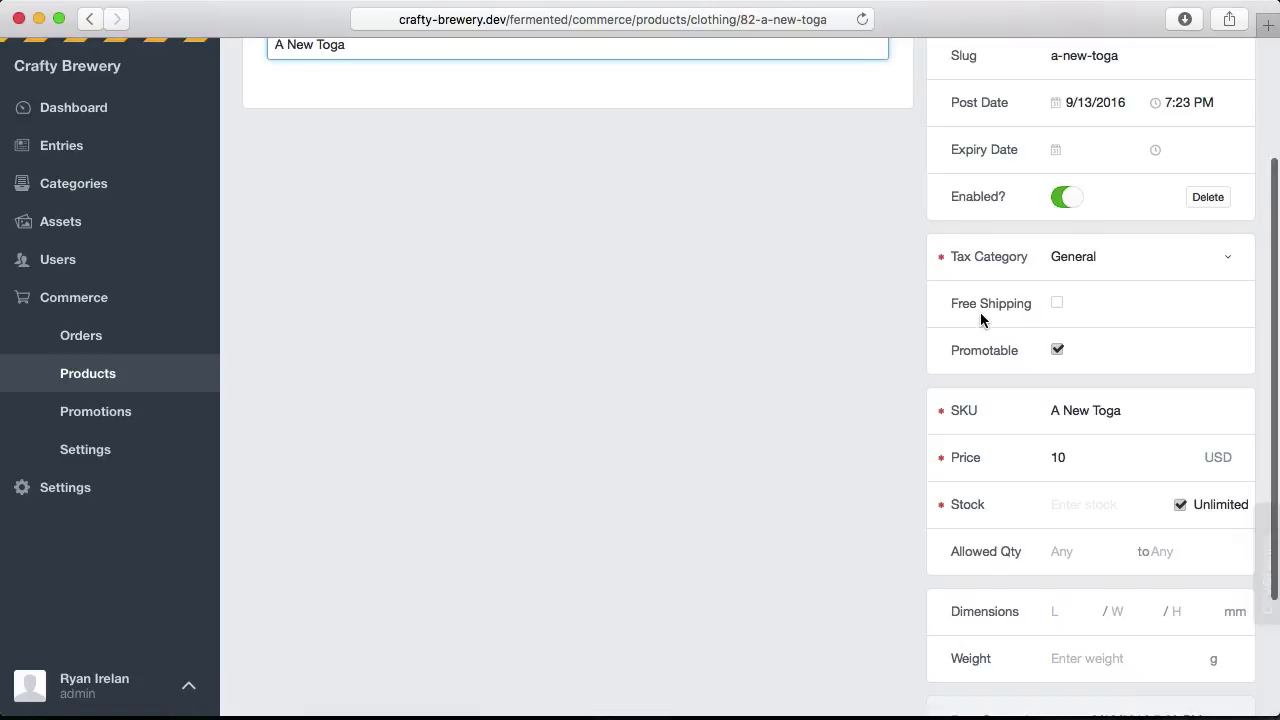
{"action": "scroll", "coordinate": [988, 271], "scroll_direction": "down", "scroll_amount": 2}
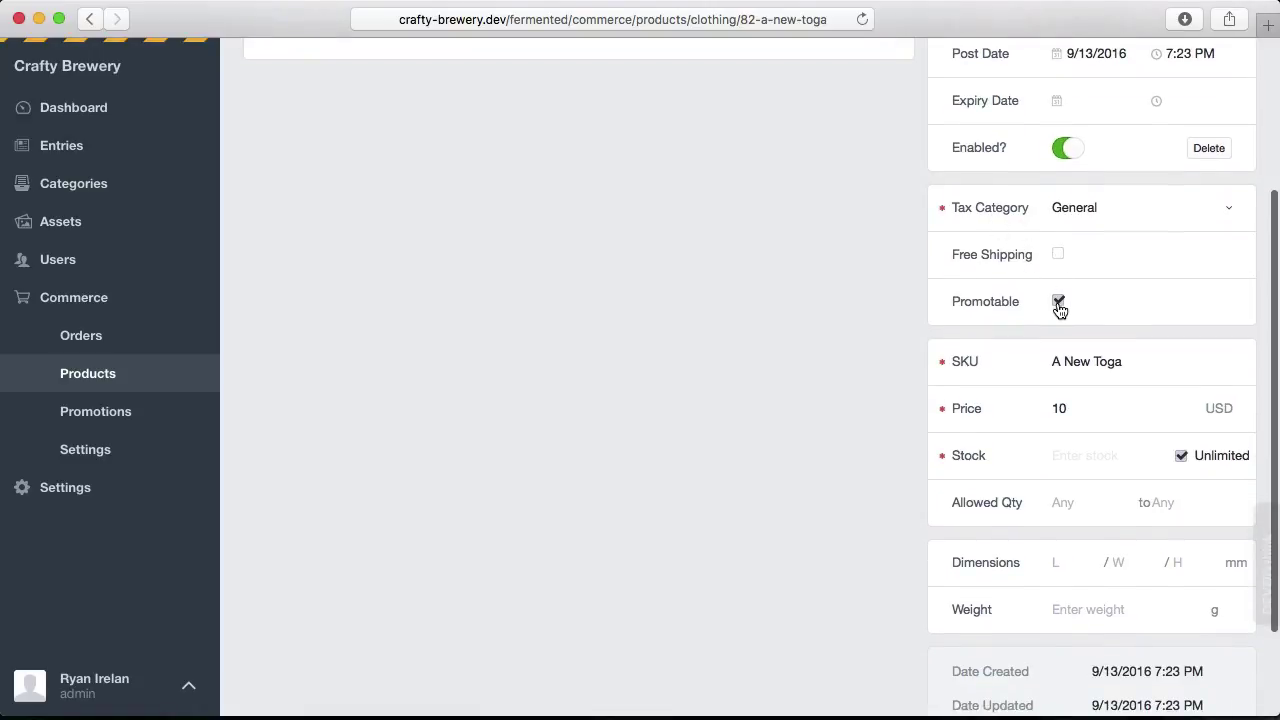
{"action": "scroll", "coordinate": [1026, 366], "scroll_direction": "down", "scroll_amount": 1}
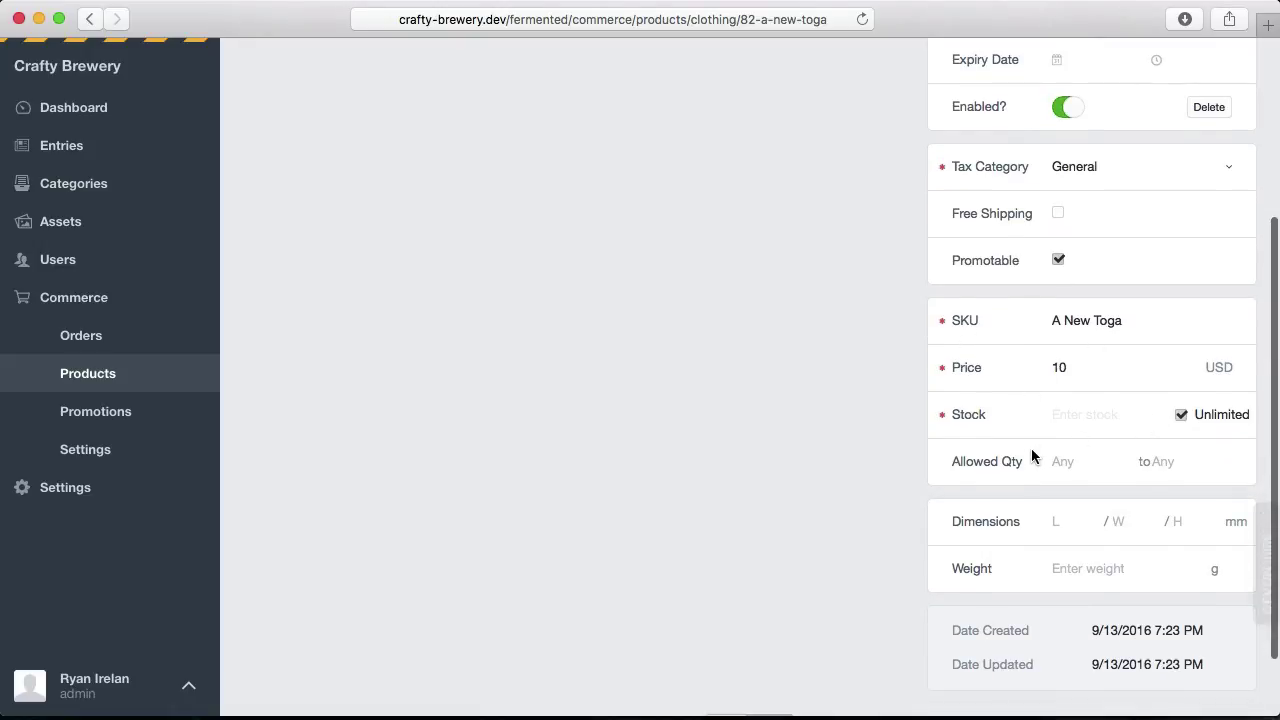
{"action": "scroll", "coordinate": [1031, 448], "scroll_direction": "down", "scroll_amount": 1}
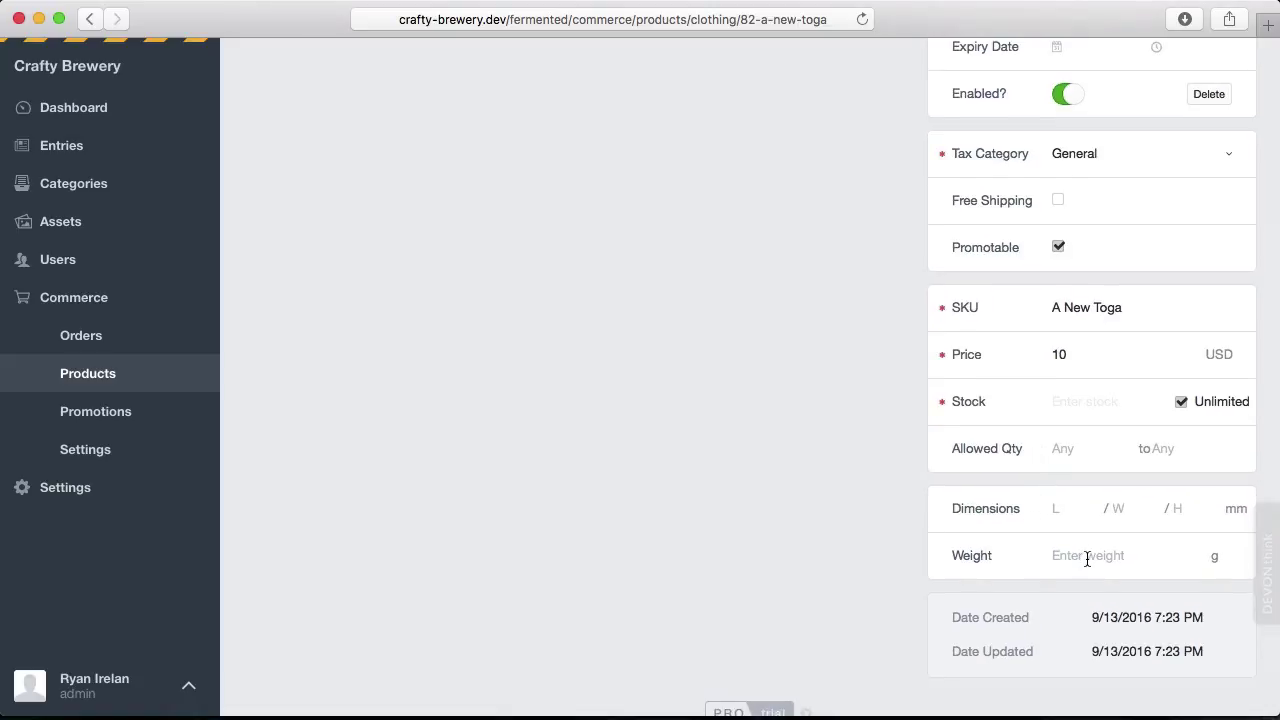
{"action": "scroll", "coordinate": [1087, 558], "scroll_direction": "up", "scroll_amount": 5}
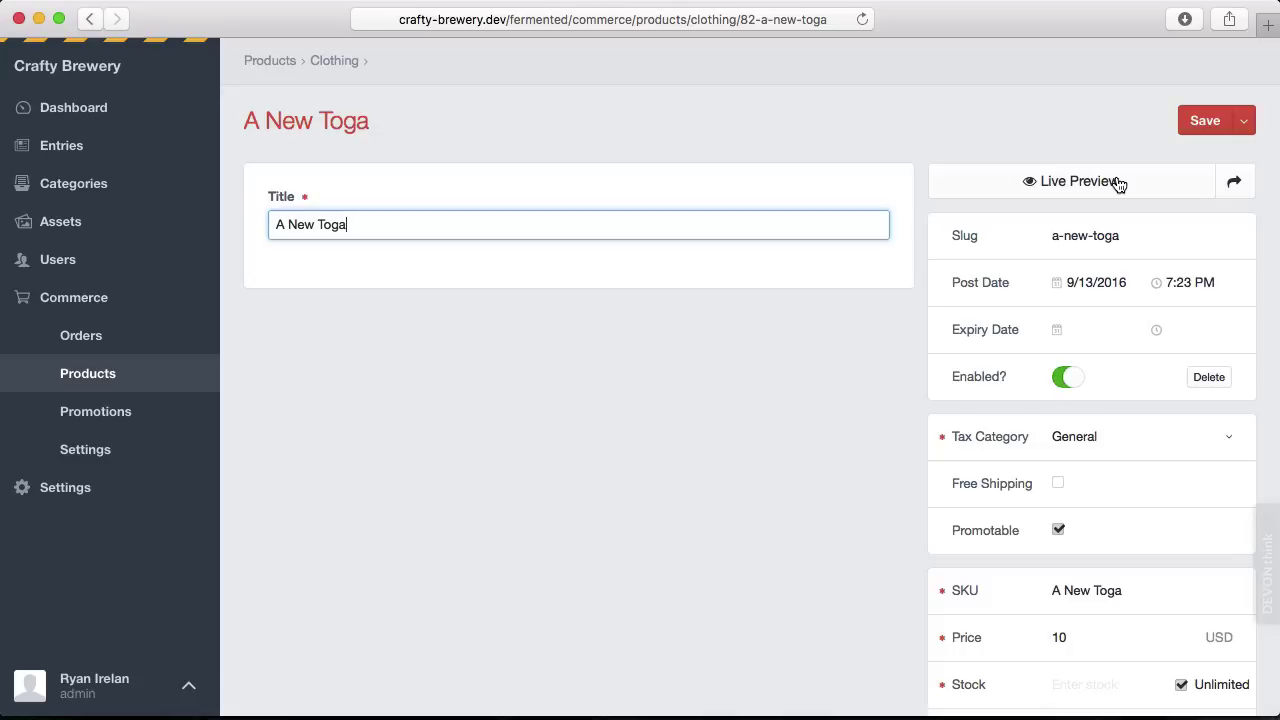
{"action": "left_click", "coordinate": [89, 376]}
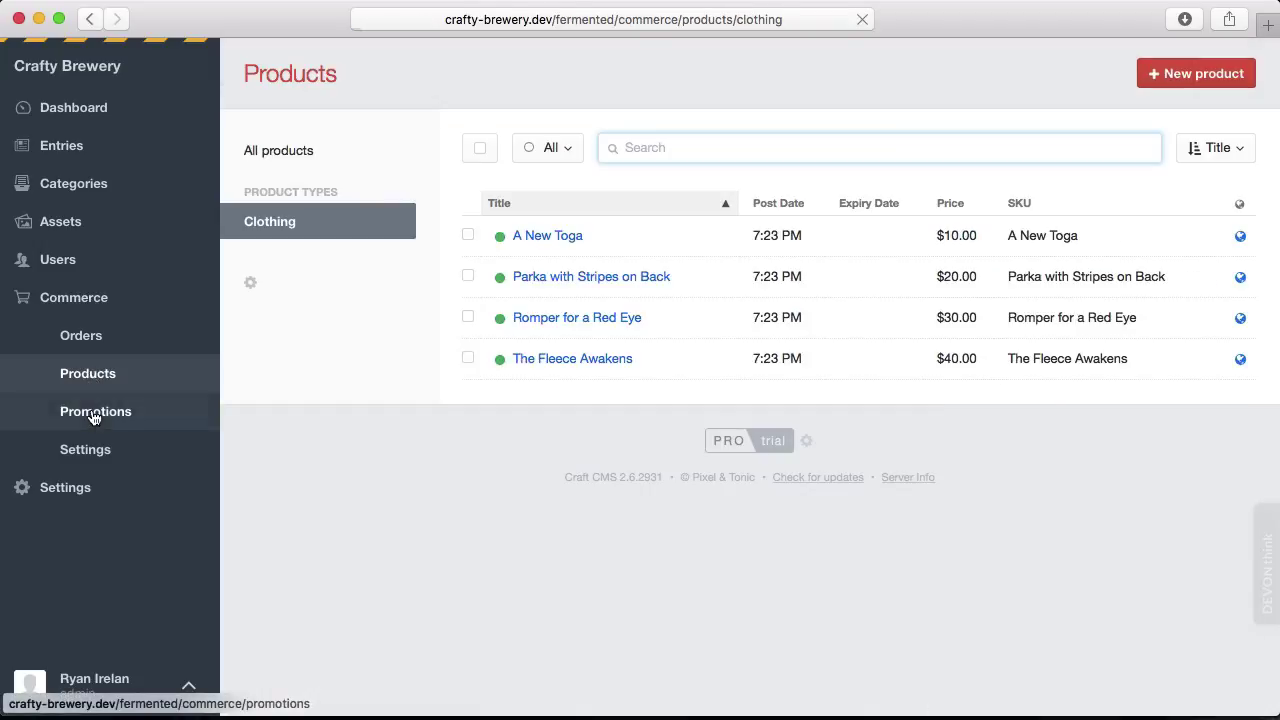
Start a new sale in Promotions and bring up its conditions settings.
{"action": "left_click", "coordinate": [92, 413]}
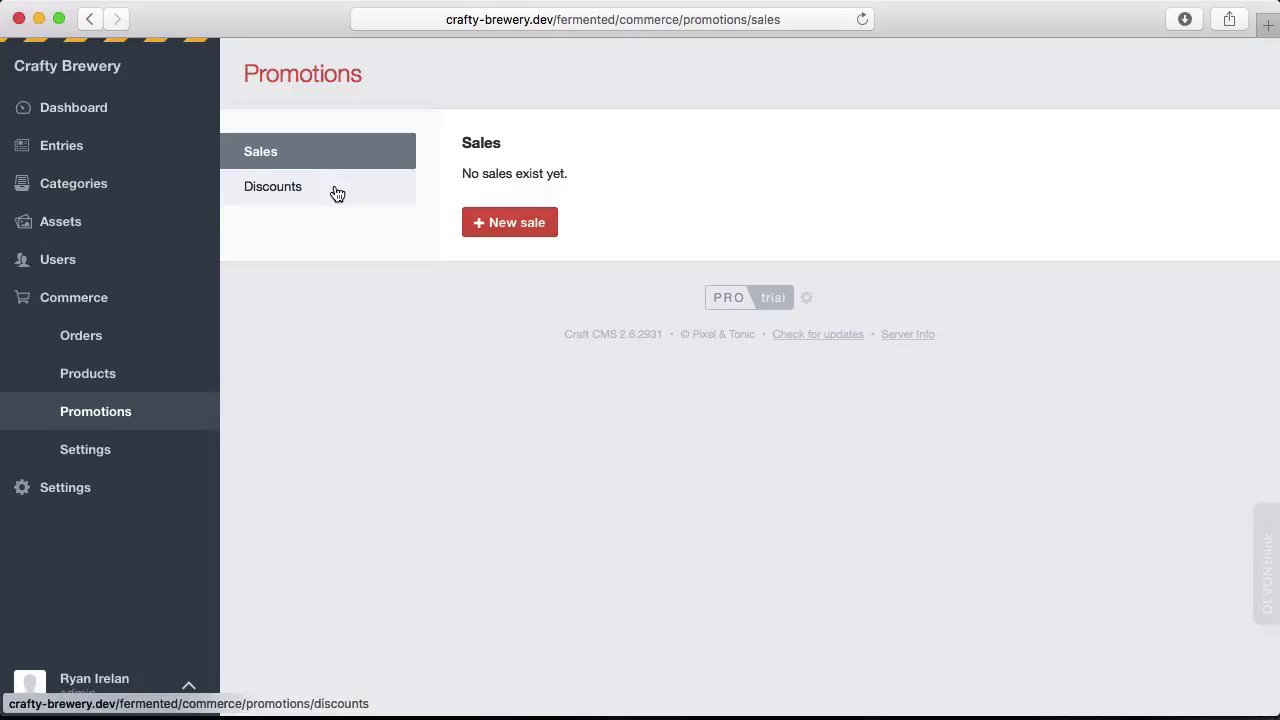
{"action": "left_click", "coordinate": [490, 224]}
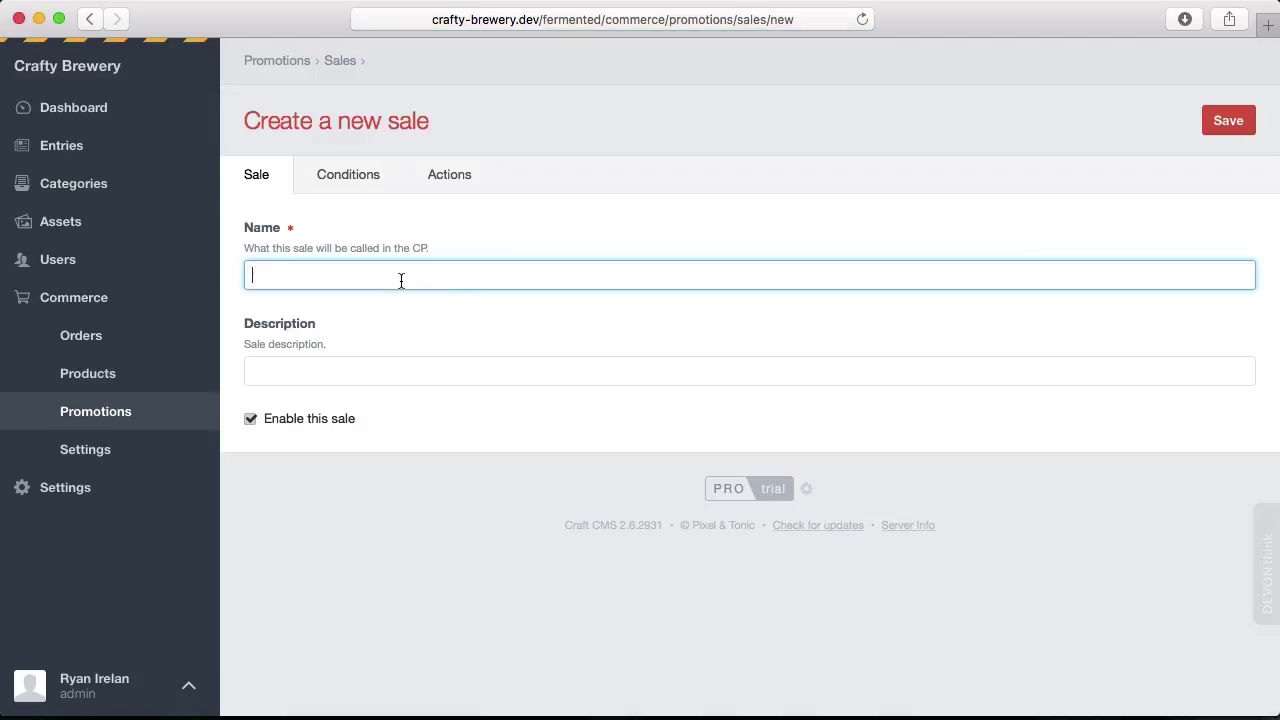
{"action": "left_click", "coordinate": [366, 372]}
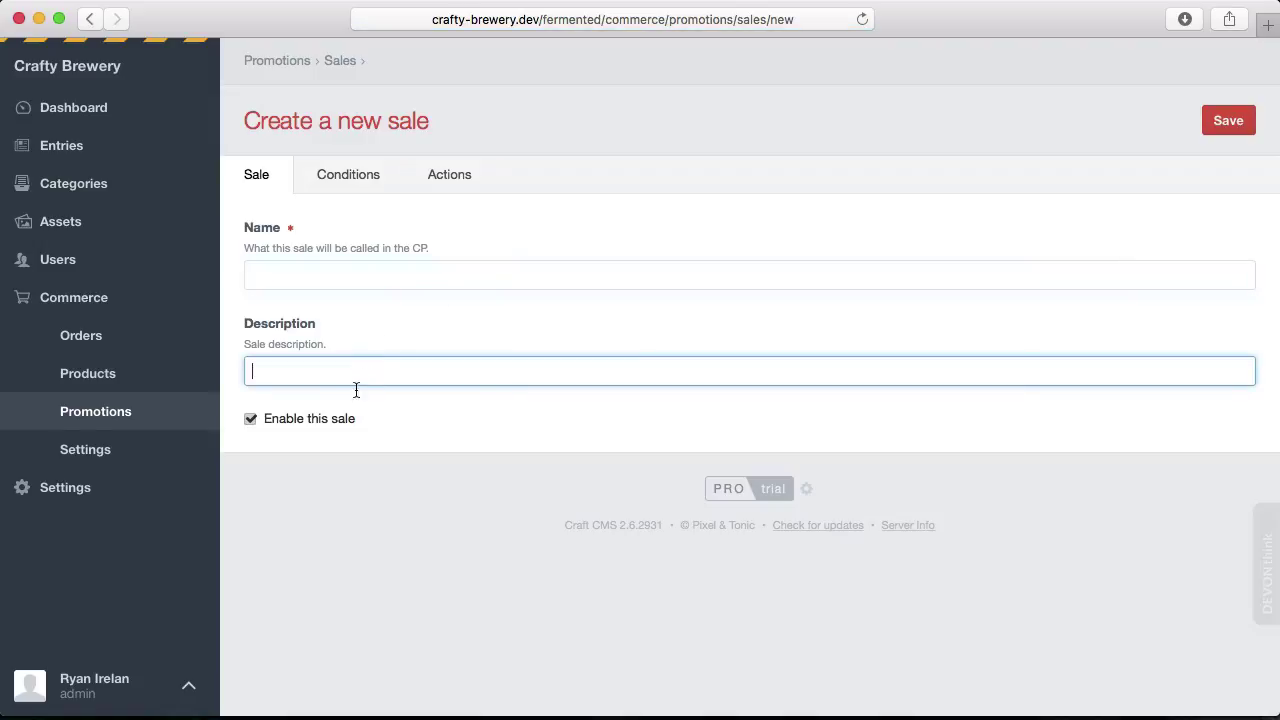
{"action": "left_click", "coordinate": [366, 172]}
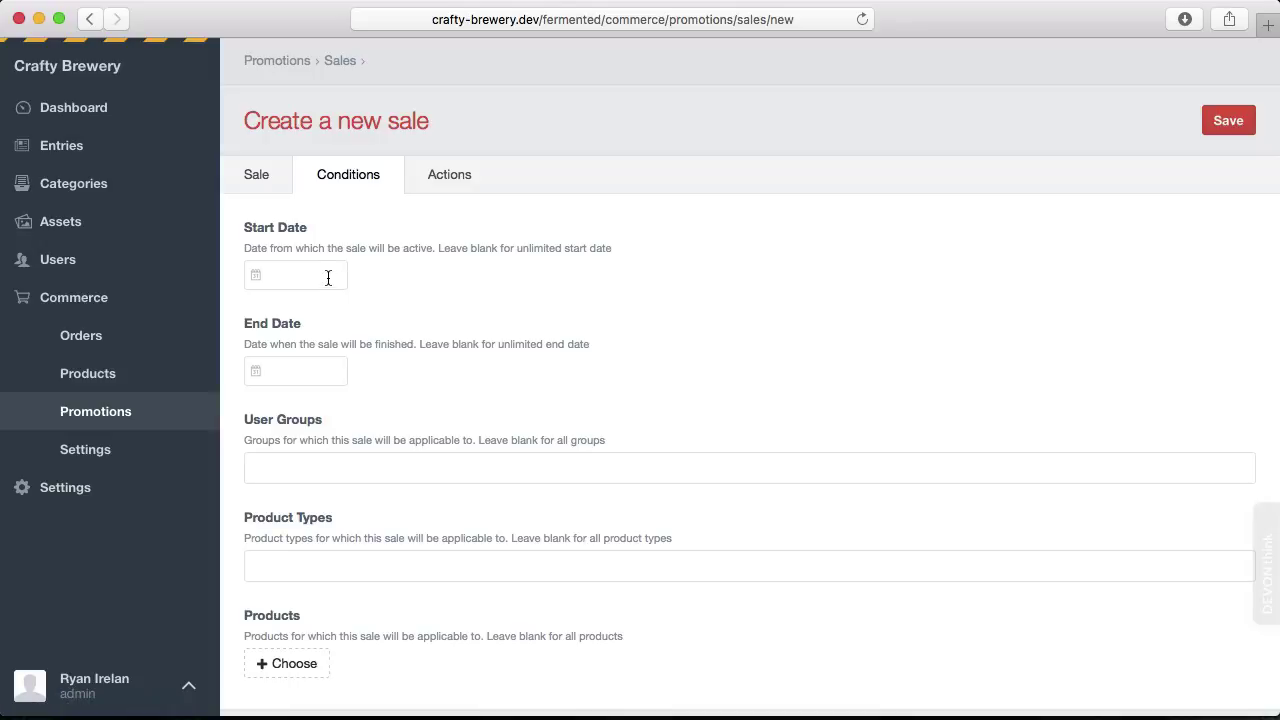
{"action": "scroll", "coordinate": [326, 456], "scroll_direction": "down", "scroll_amount": 3}
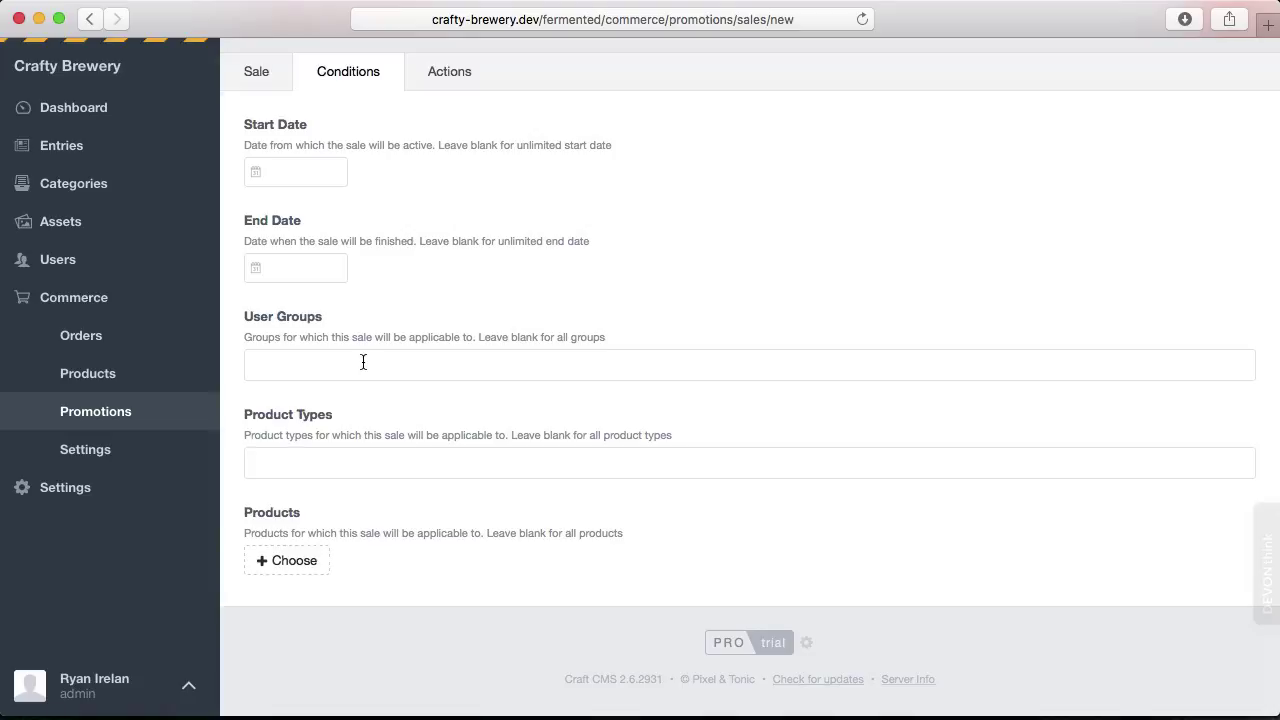
Add then remove Clothing as the sale's product type, view discount settings, and return to Sales.
{"action": "left_click", "coordinate": [317, 458]}
{"action": "left_click", "coordinate": [292, 509]}
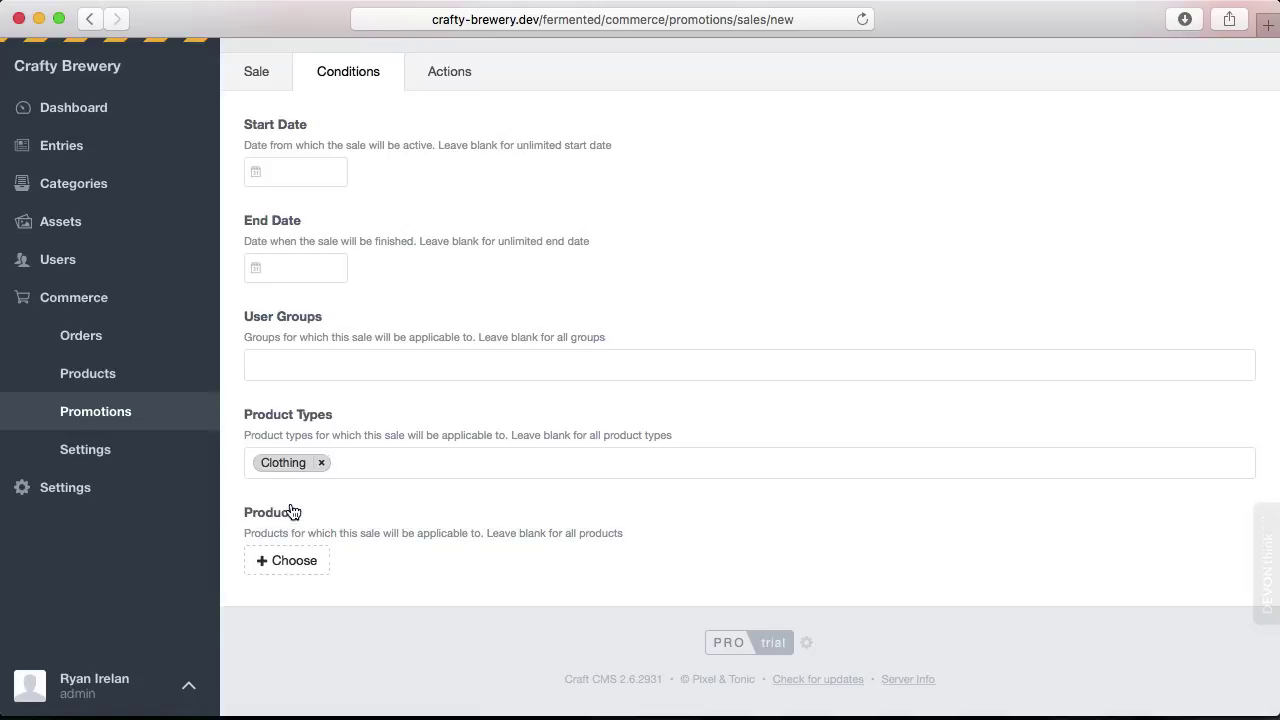
{"action": "left_click", "coordinate": [321, 462]}
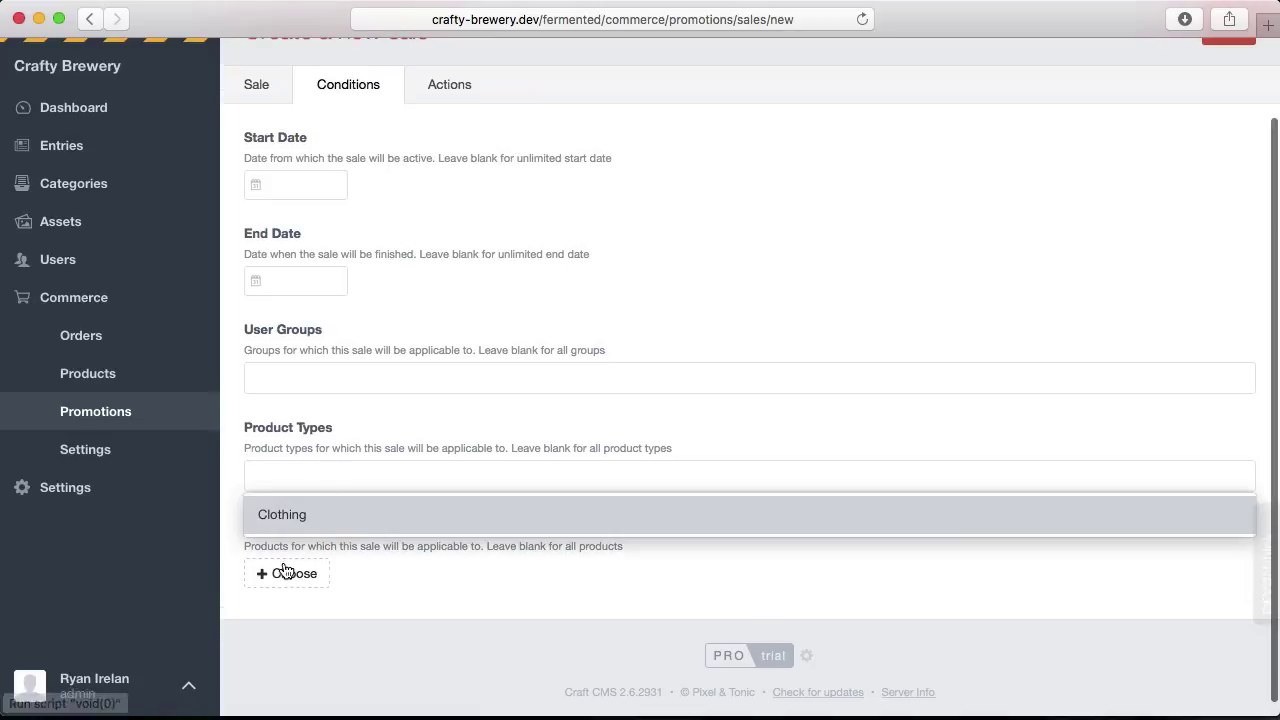
{"action": "left_click", "coordinate": [457, 417]}
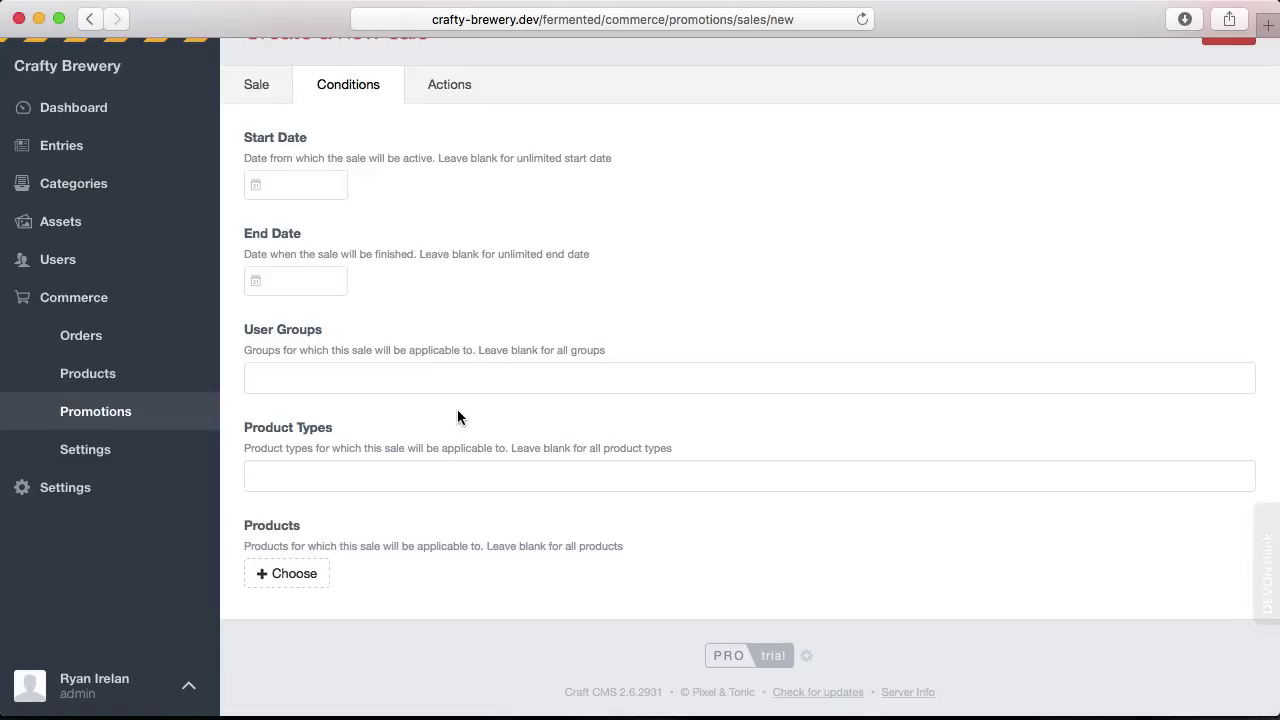
{"action": "scroll", "coordinate": [457, 417], "scroll_direction": "up", "scroll_amount": 2}
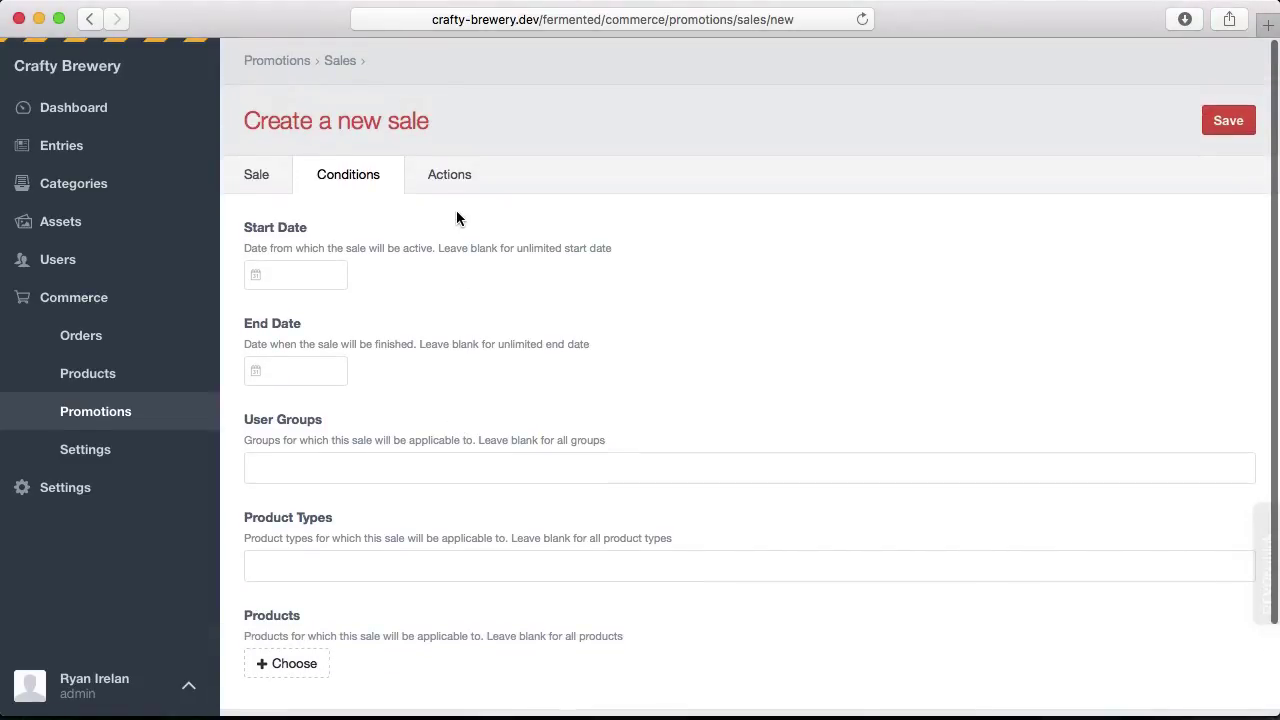
{"action": "left_click", "coordinate": [443, 188]}
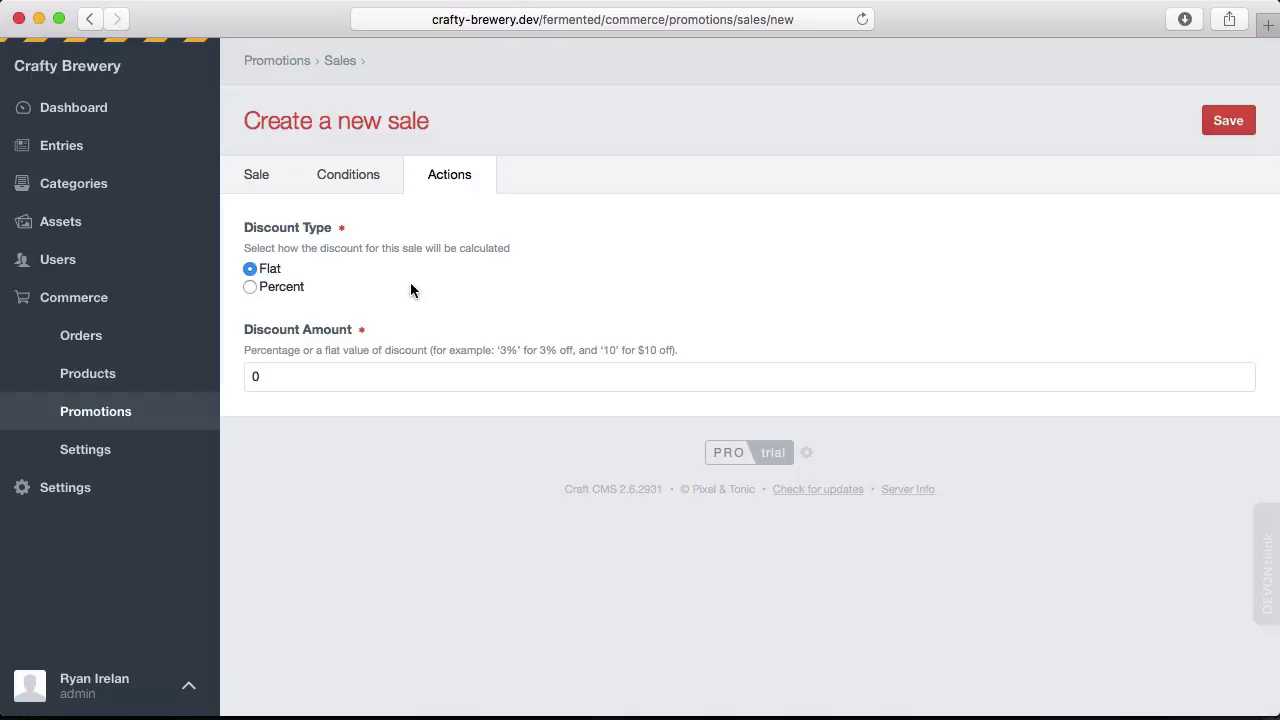
{"action": "left_click", "coordinate": [258, 178]}
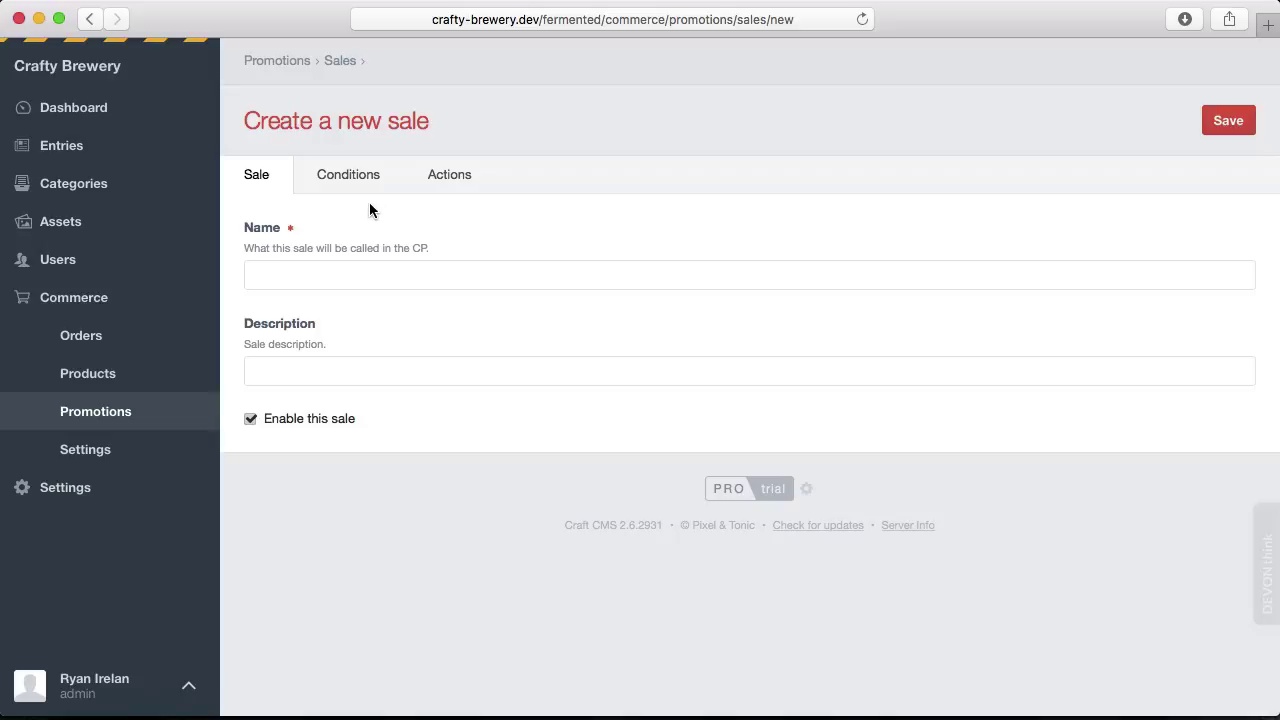
{"action": "left_click", "coordinate": [285, 61]}
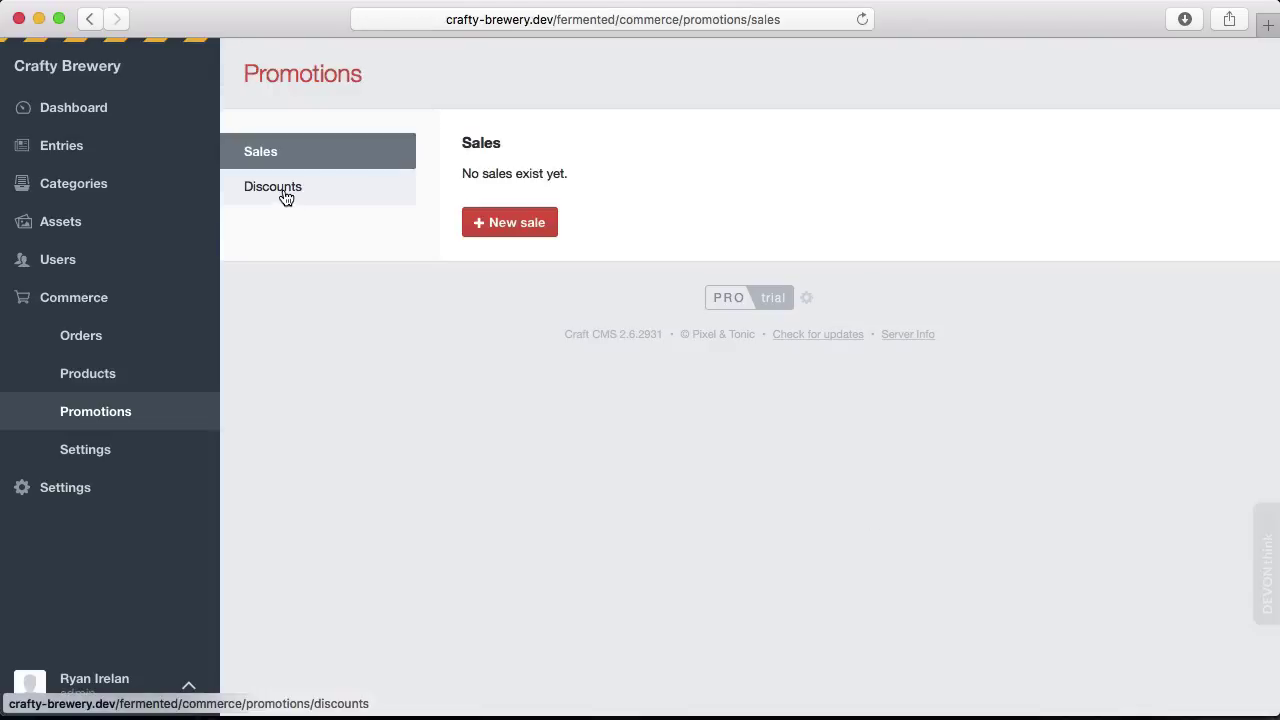
Start a new discount and look through its Coupon, Conditions and Amounts tabs before returning to Discount.
{"action": "left_click", "coordinate": [283, 188]}
{"action": "left_click", "coordinate": [501, 224]}
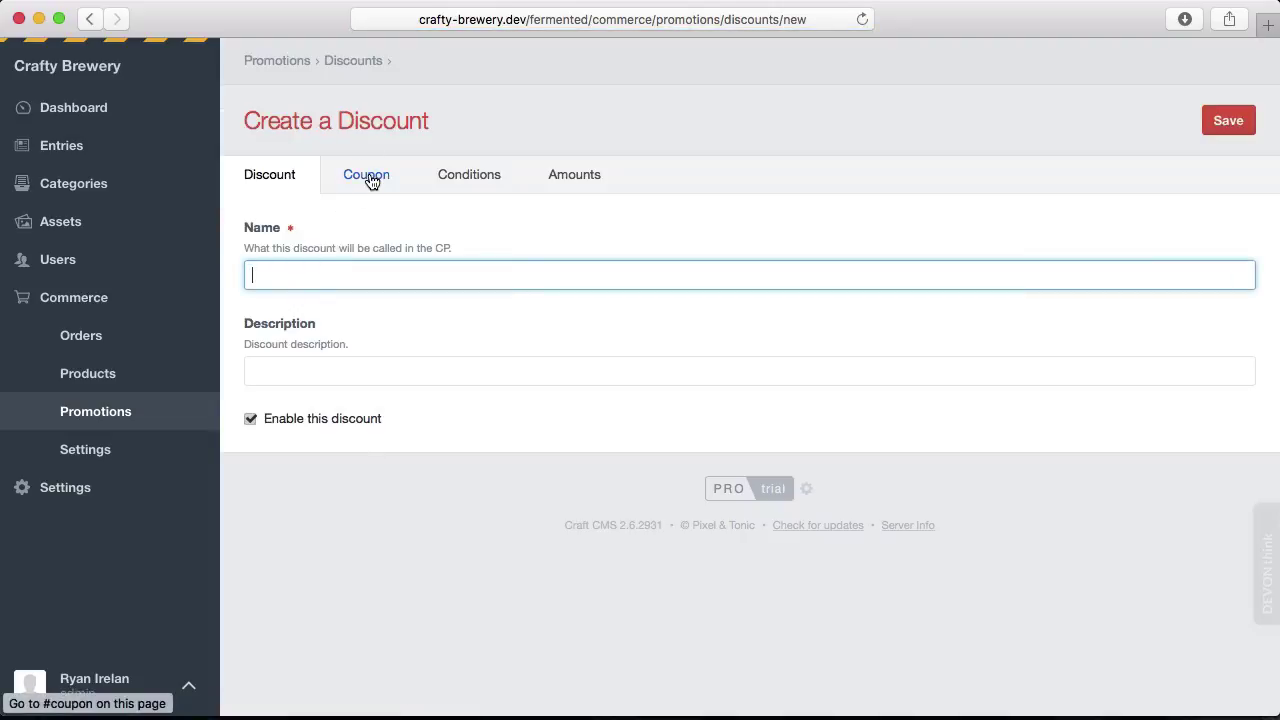
{"action": "left_click", "coordinate": [369, 176]}
{"action": "left_click", "coordinate": [344, 276]}
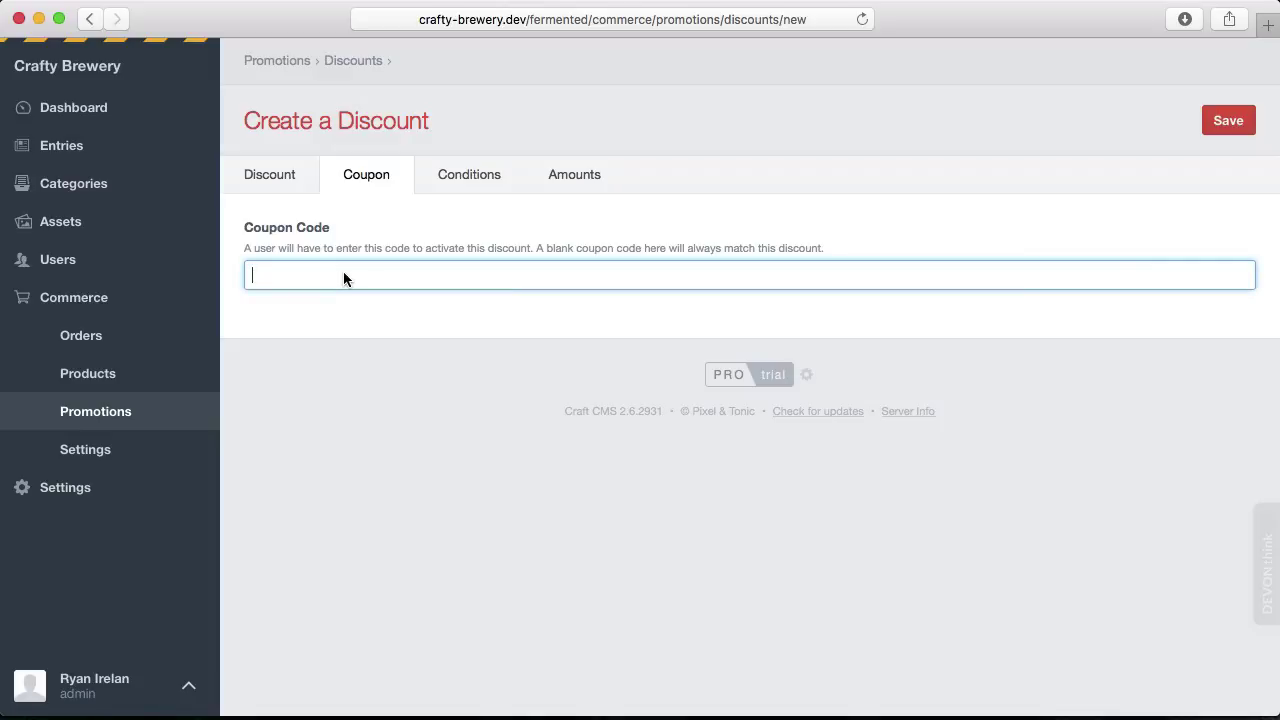
{"action": "left_click", "coordinate": [474, 170]}
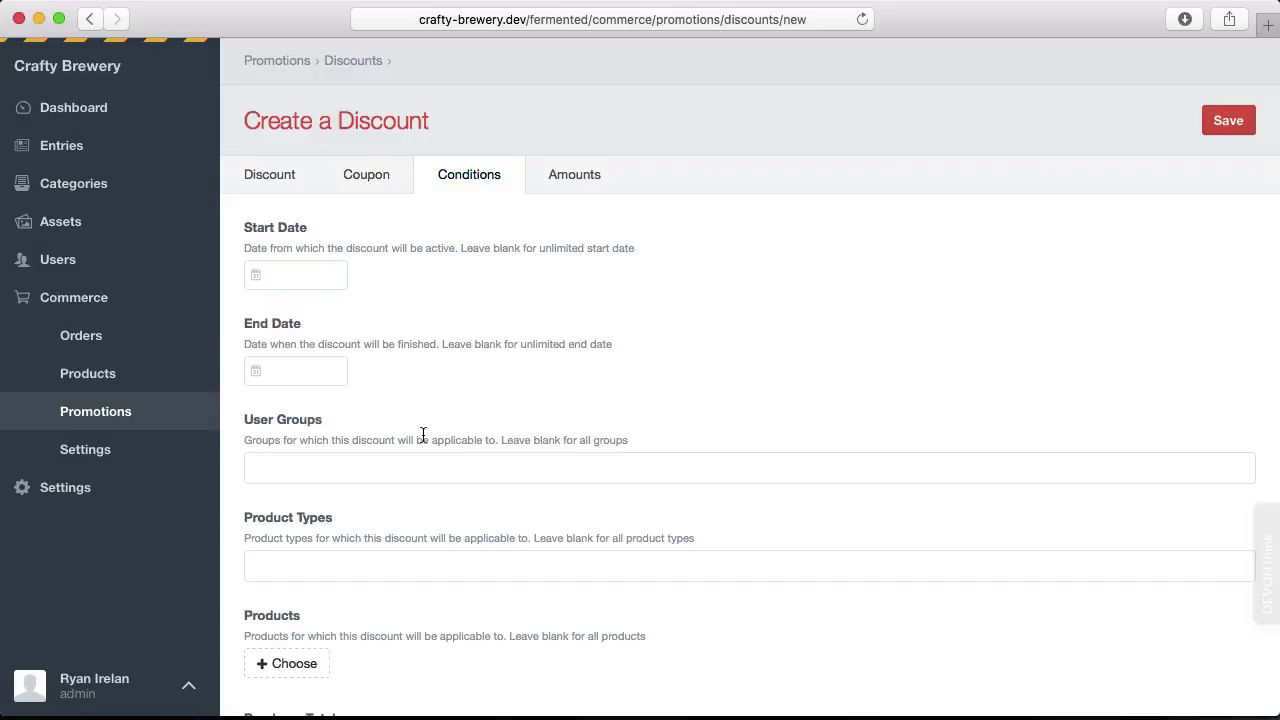
{"action": "scroll", "coordinate": [427, 424], "scroll_direction": "down", "scroll_amount": 6}
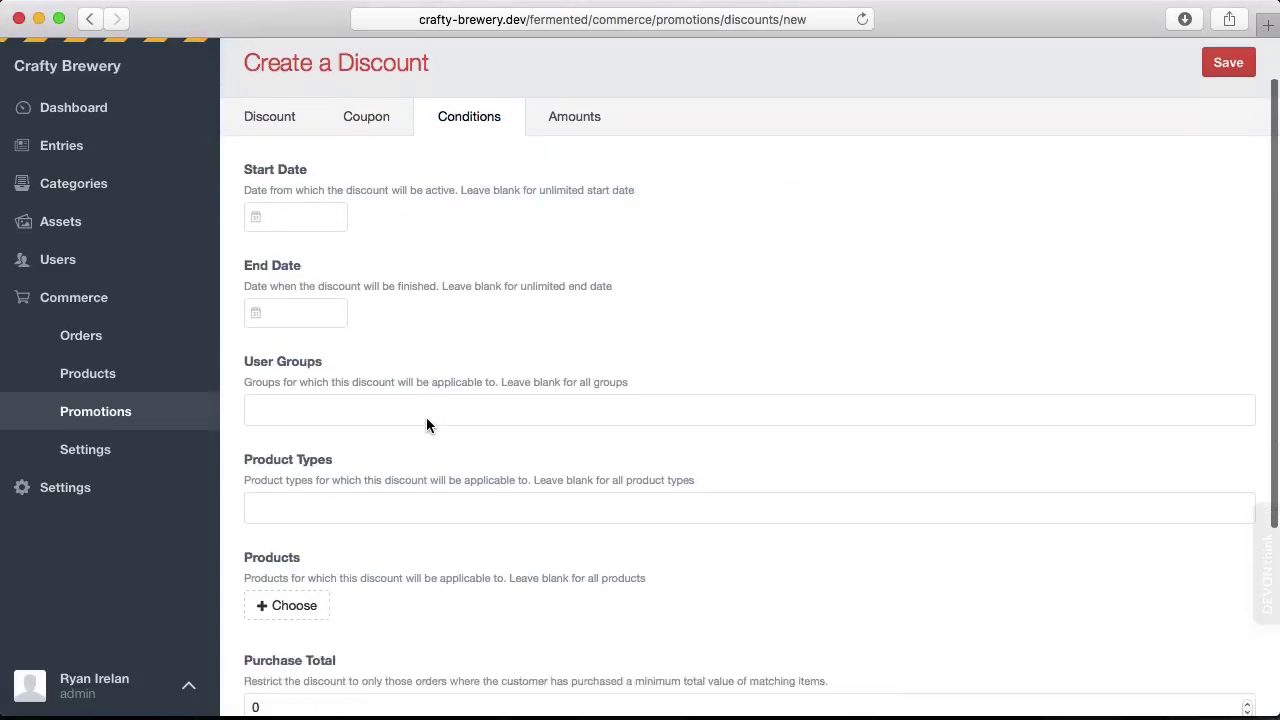
{"action": "scroll", "coordinate": [426, 417], "scroll_direction": "up", "scroll_amount": 6}
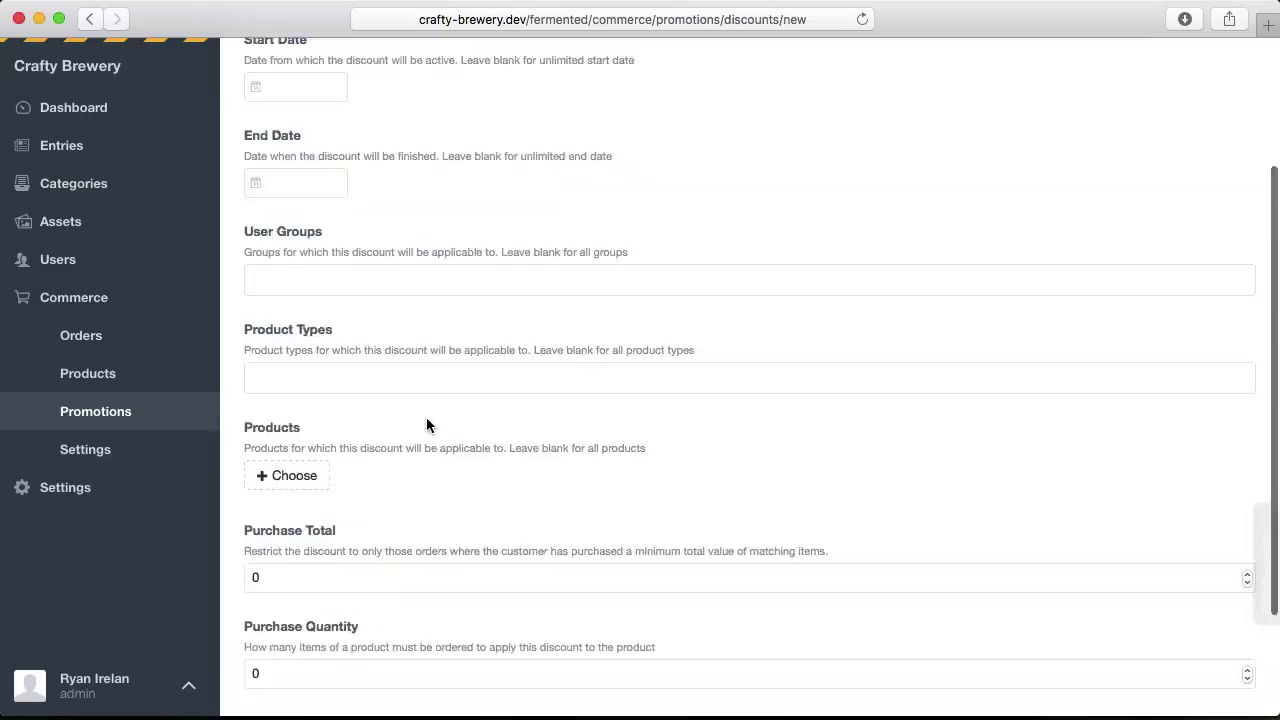
{"action": "left_click", "coordinate": [569, 184]}
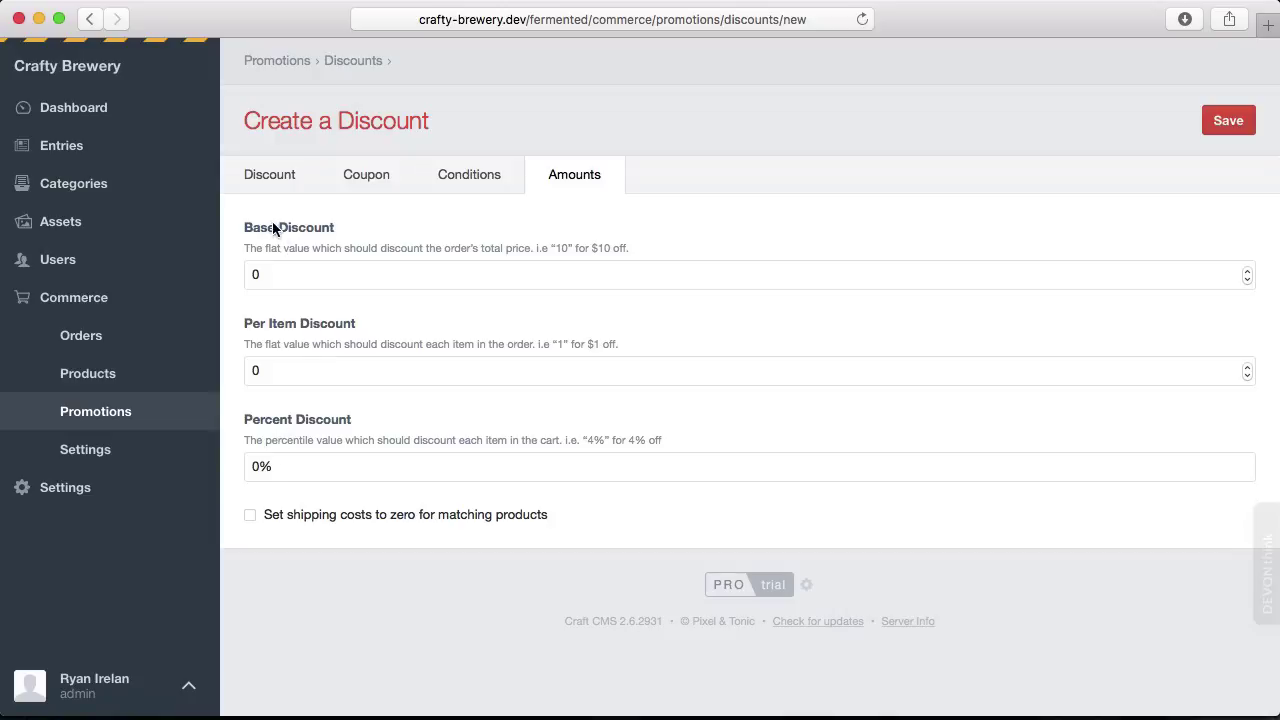
{"action": "left_click", "coordinate": [267, 177]}
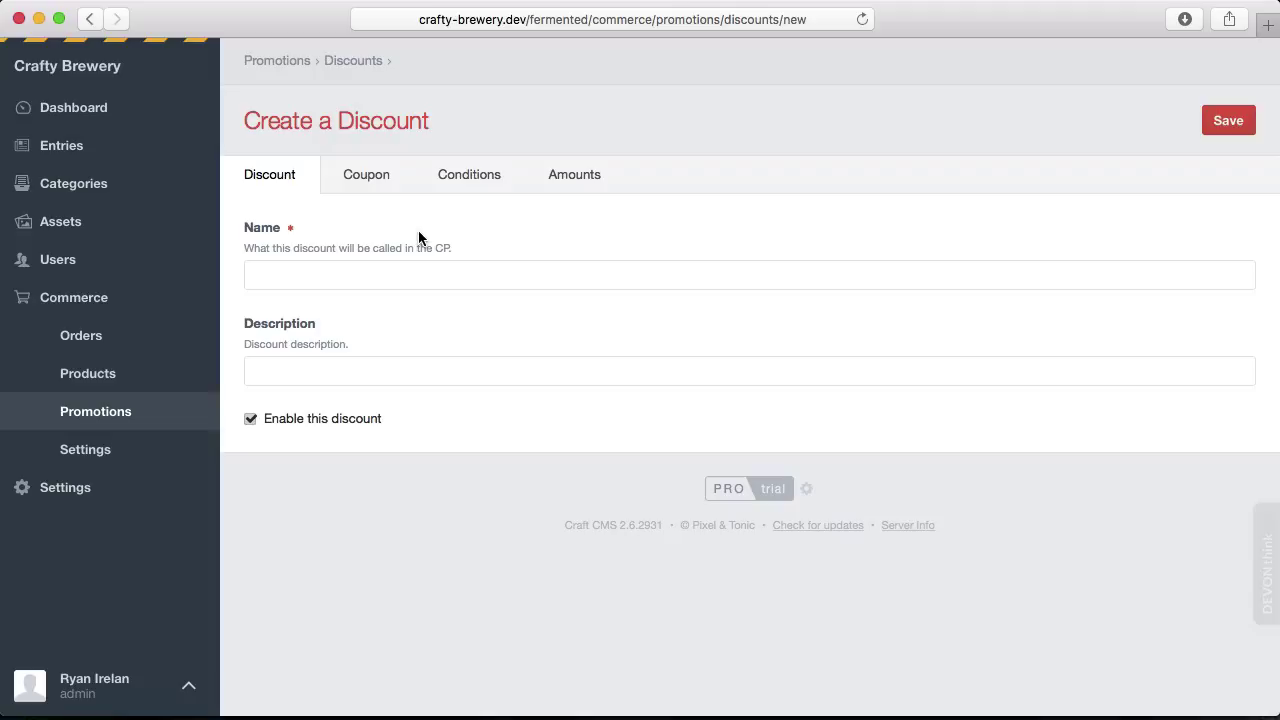
Go to Commerce Settings and scroll through the general settings page.
{"action": "left_click", "coordinate": [89, 456]}
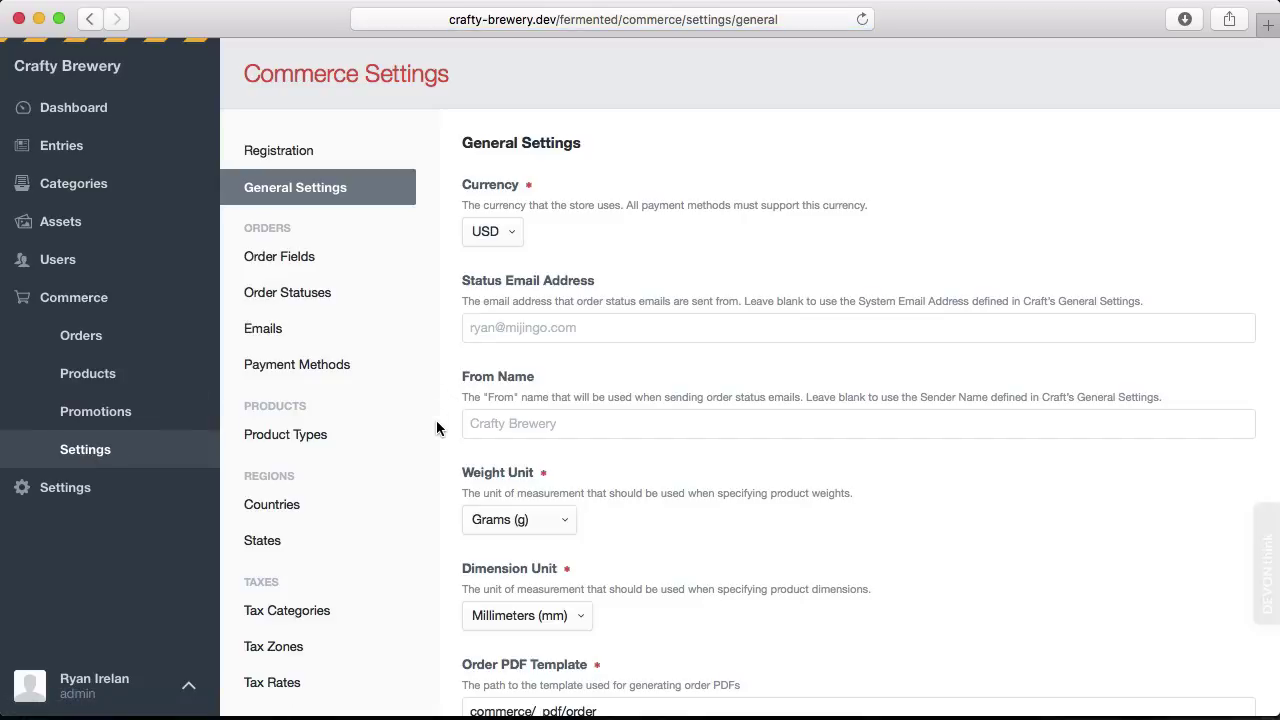
{"action": "scroll", "coordinate": [436, 424], "scroll_direction": "down", "scroll_amount": 2}
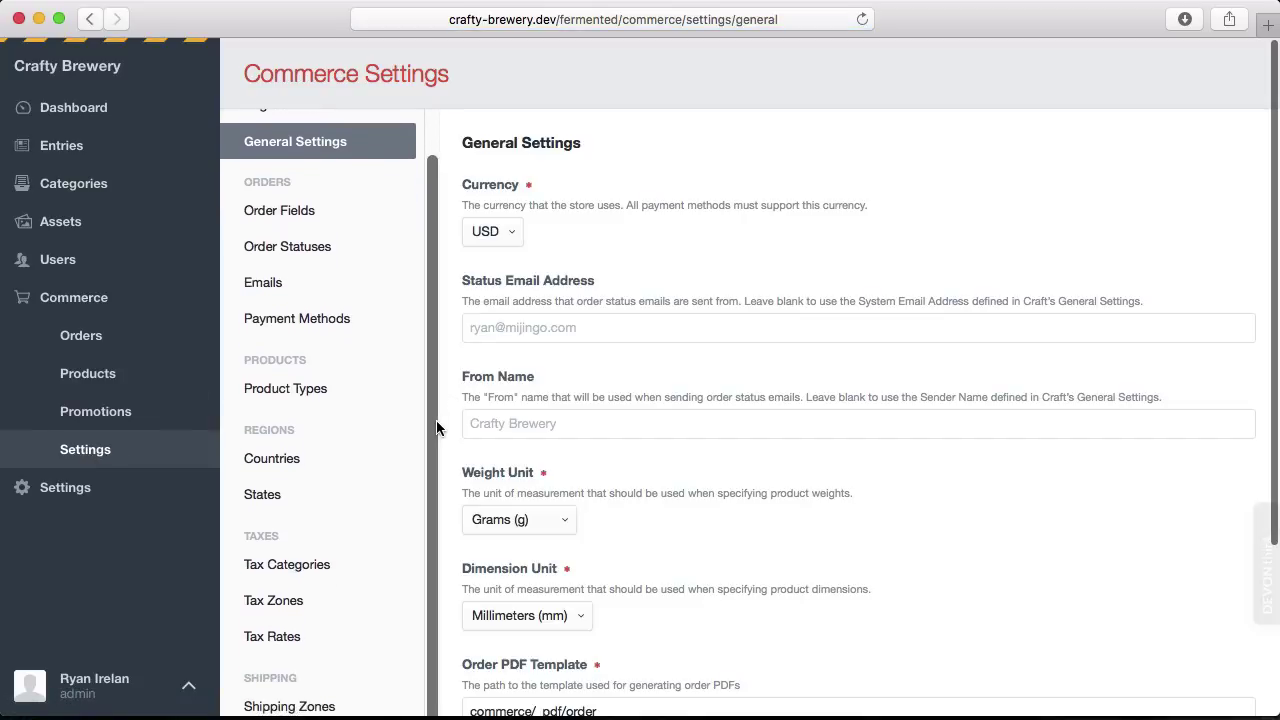
{"action": "scroll", "coordinate": [400, 442], "scroll_direction": "down", "scroll_amount": 3}
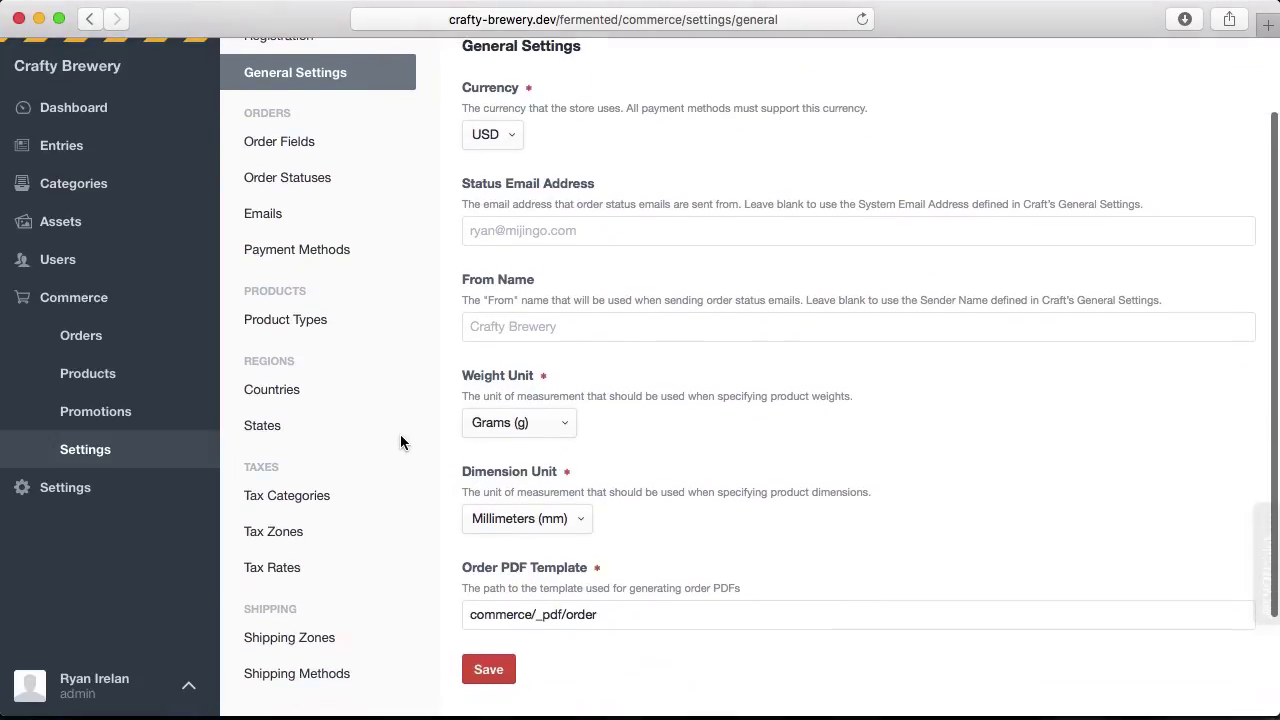
{"action": "scroll", "coordinate": [400, 442], "scroll_direction": "down", "scroll_amount": 2}
{"action": "scroll", "coordinate": [400, 442], "scroll_direction": "up", "scroll_amount": 2}
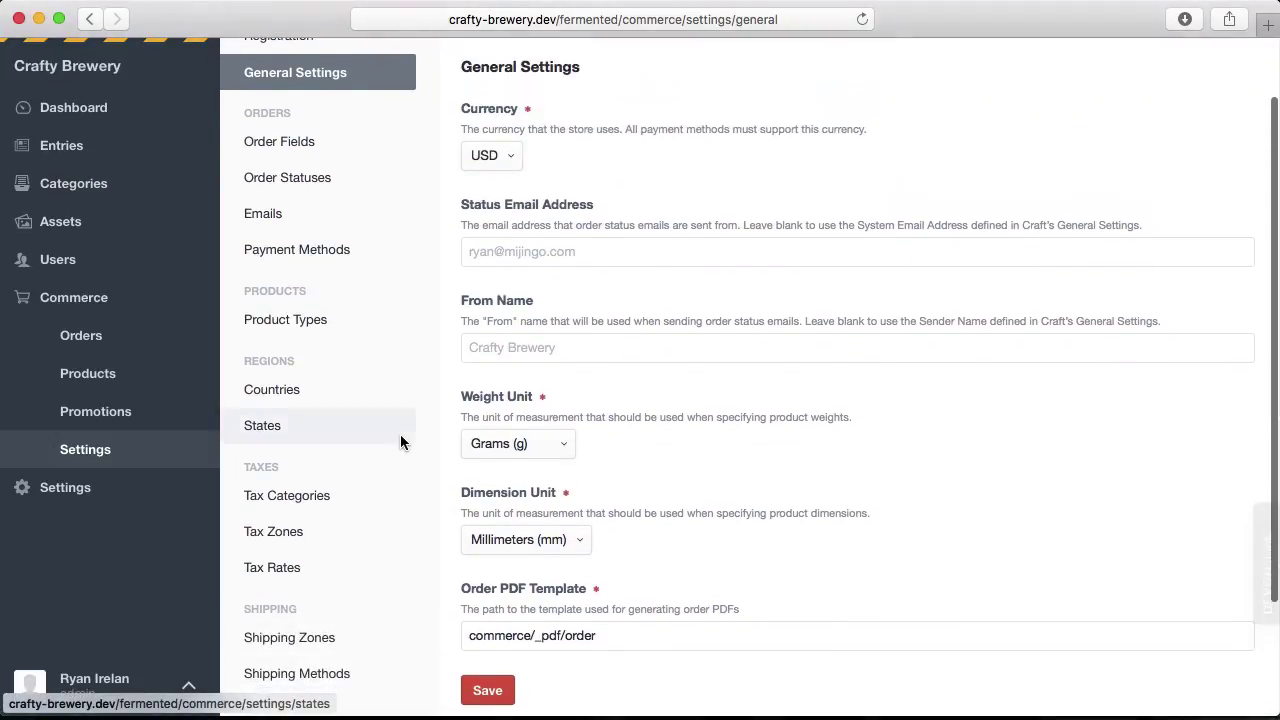
View Order Fields, Order Statuses, Emails and Payment Methods, ending on Product Types listing Clothing.
{"action": "left_click", "coordinate": [294, 151]}
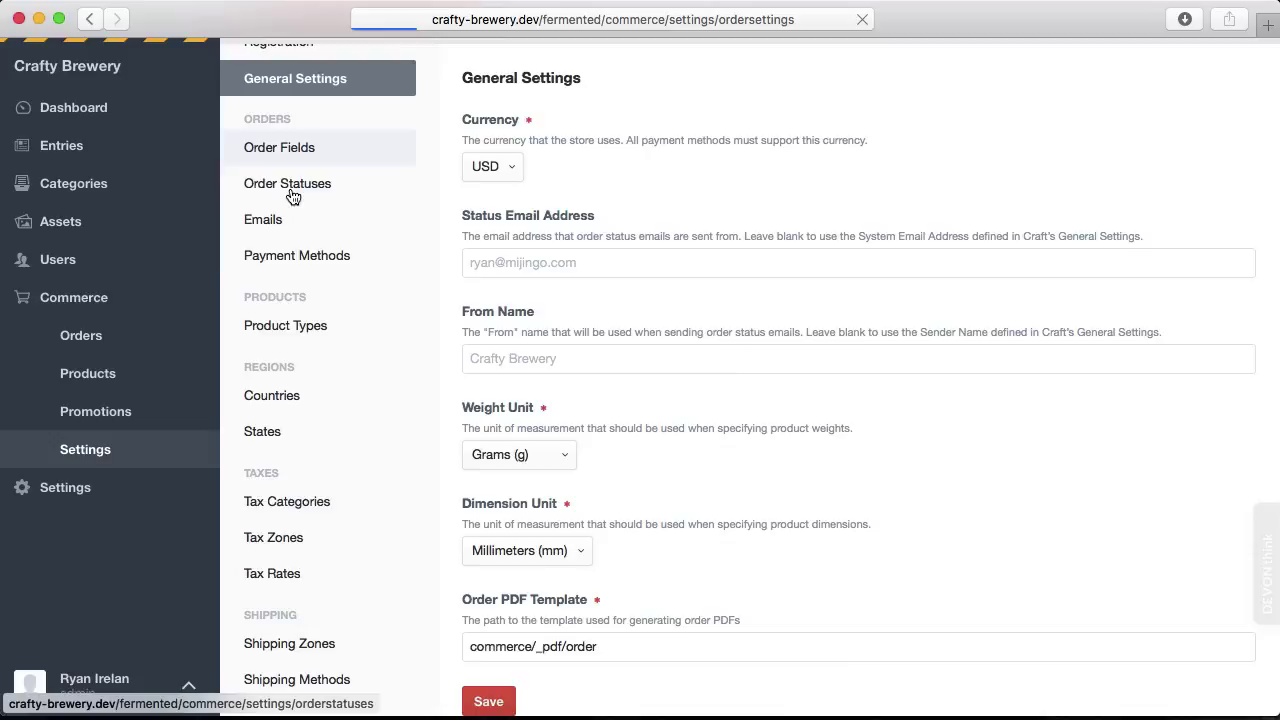
{"action": "left_click", "coordinate": [289, 297]}
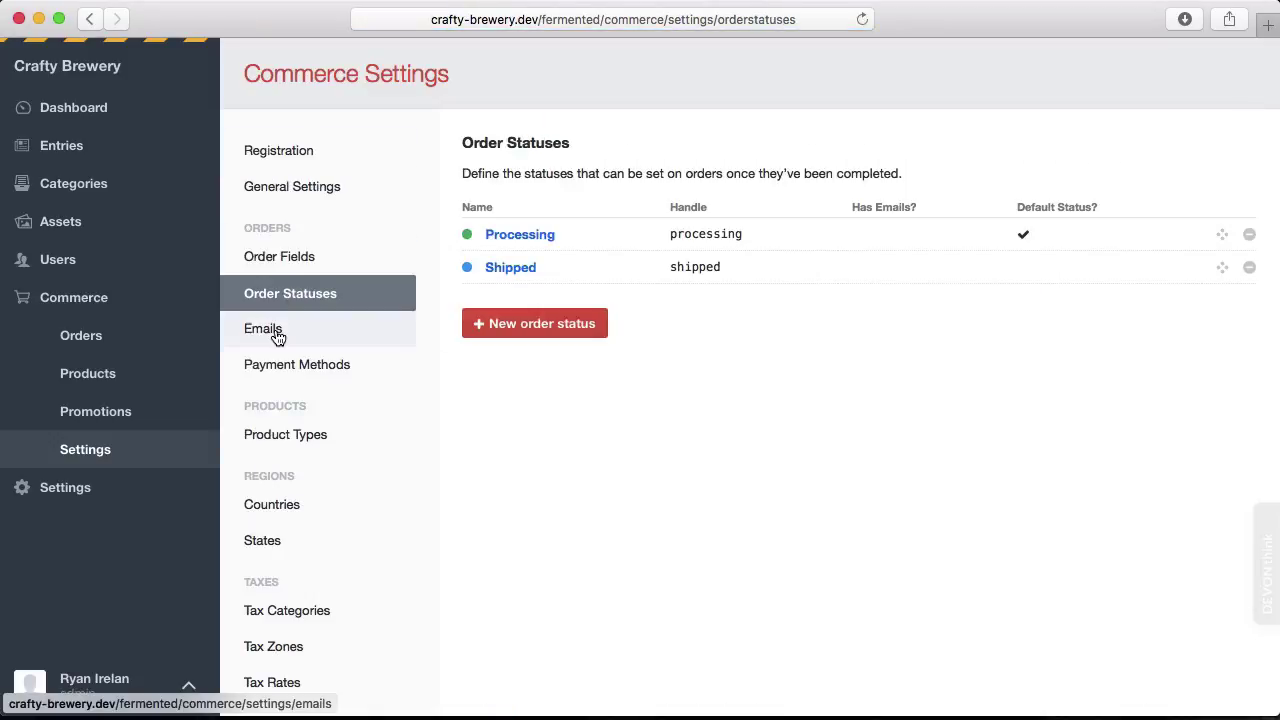
{"action": "left_click", "coordinate": [277, 334]}
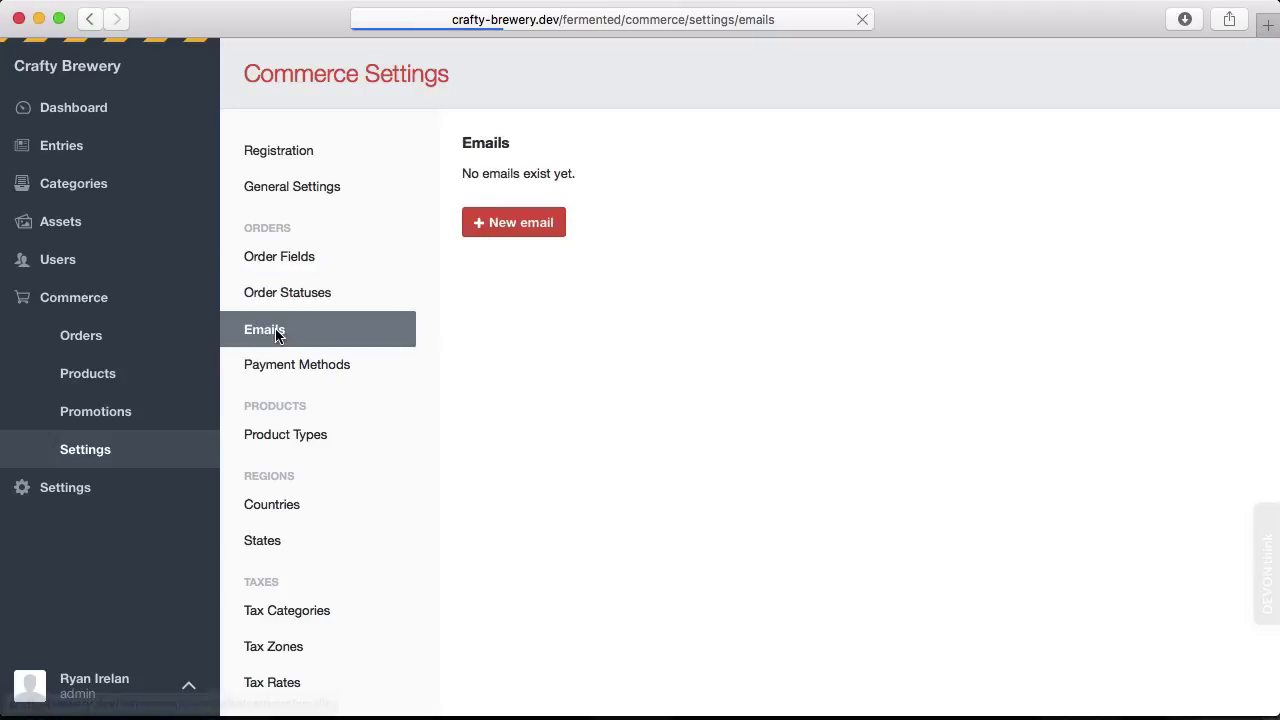
{"action": "left_click", "coordinate": [286, 371]}
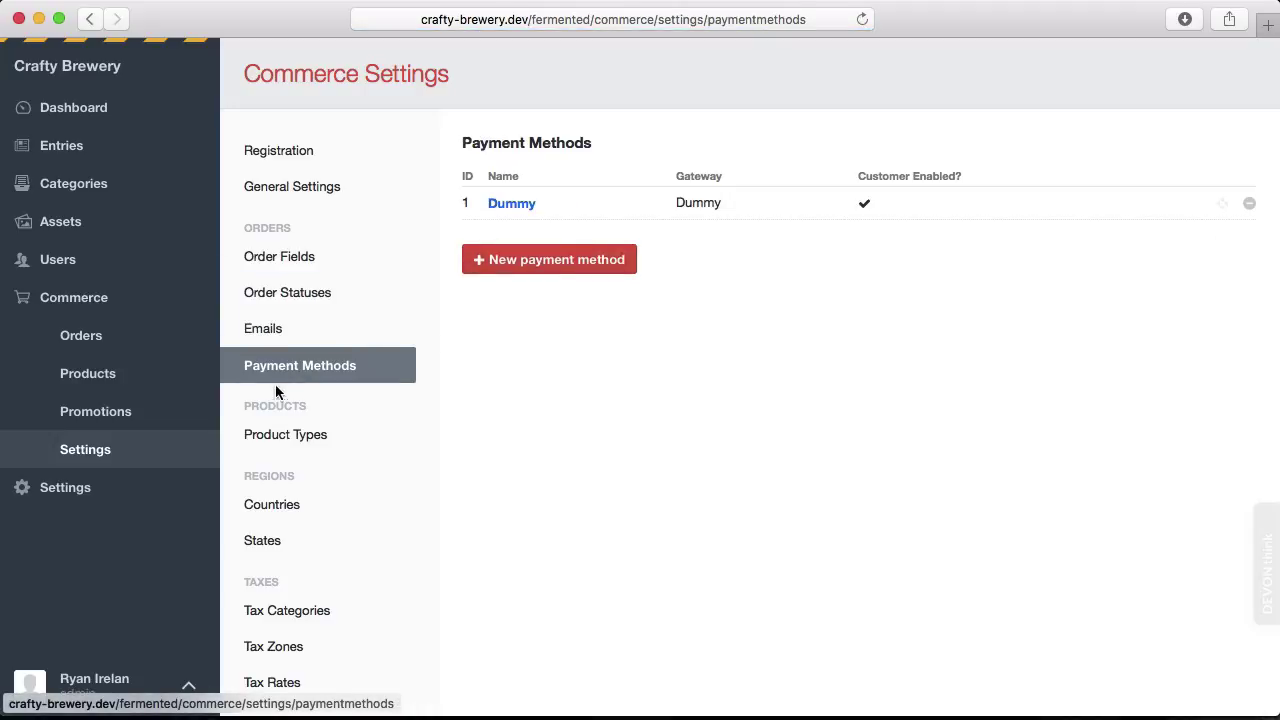
{"action": "left_click", "coordinate": [267, 440]}
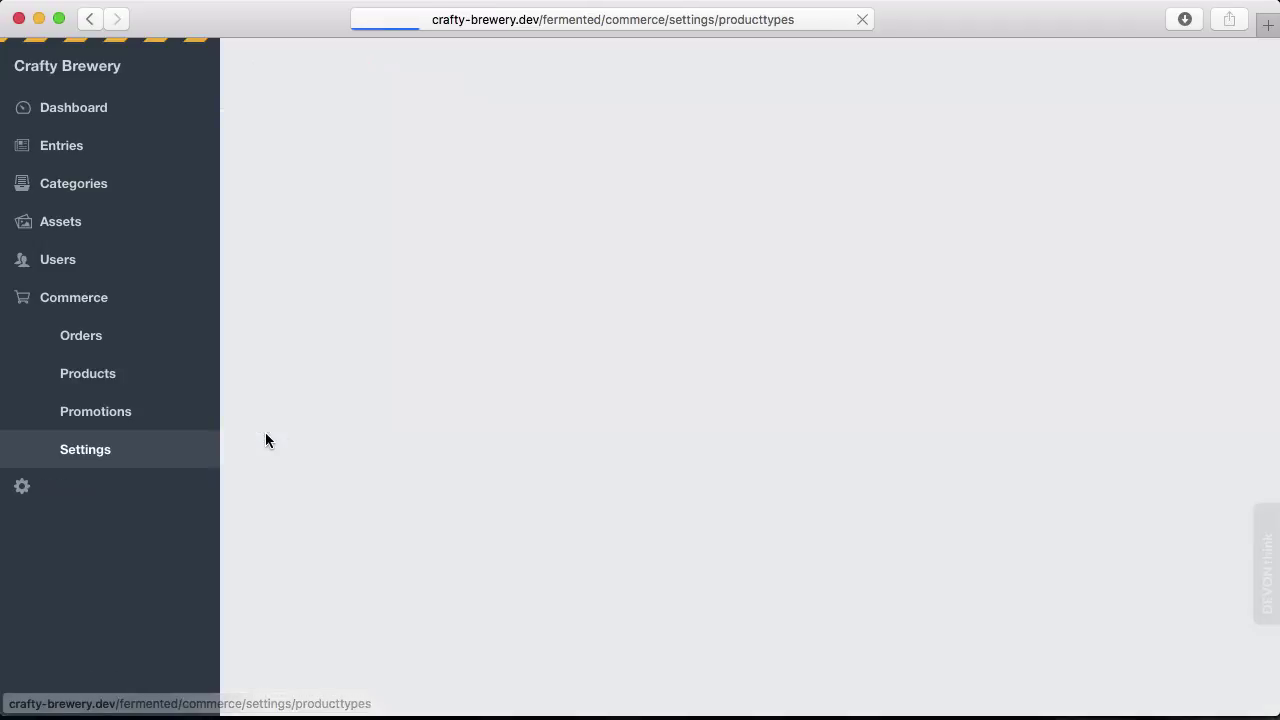
{"action": "scroll", "coordinate": [267, 440], "scroll_direction": "down", "scroll_amount": 1}
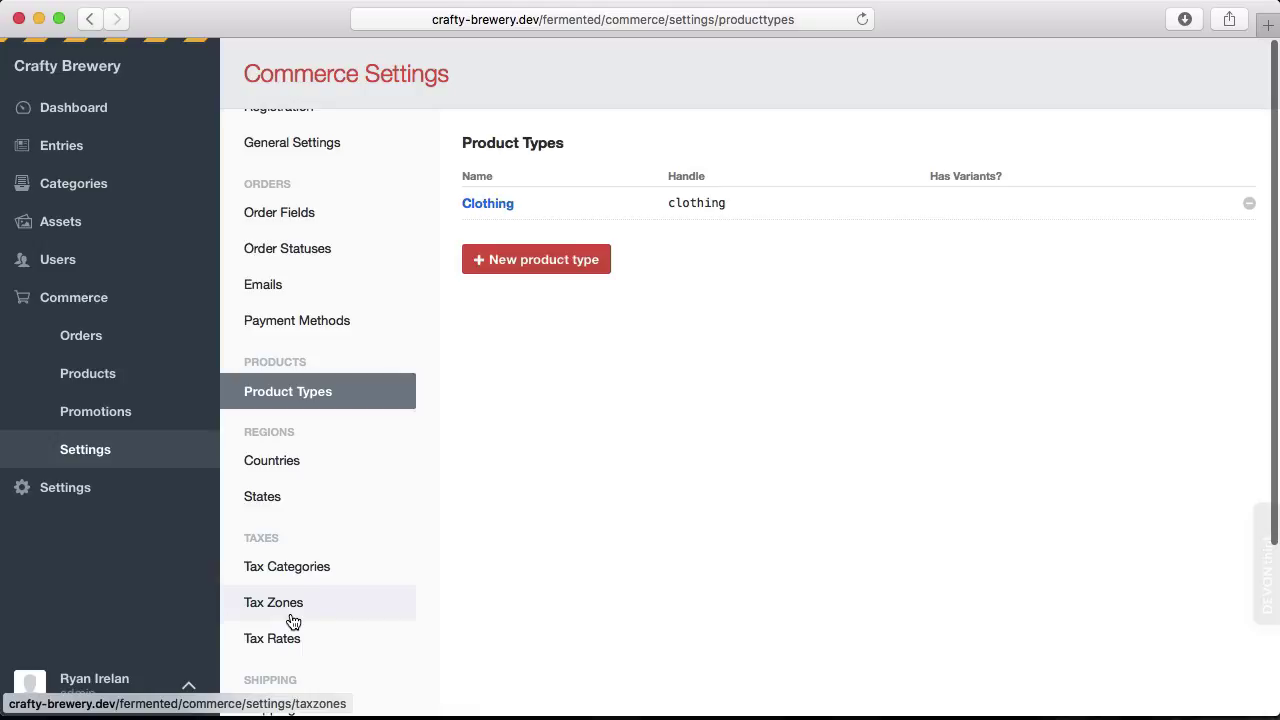
{"action": "scroll", "coordinate": [293, 622], "scroll_direction": "up", "scroll_amount": 2}
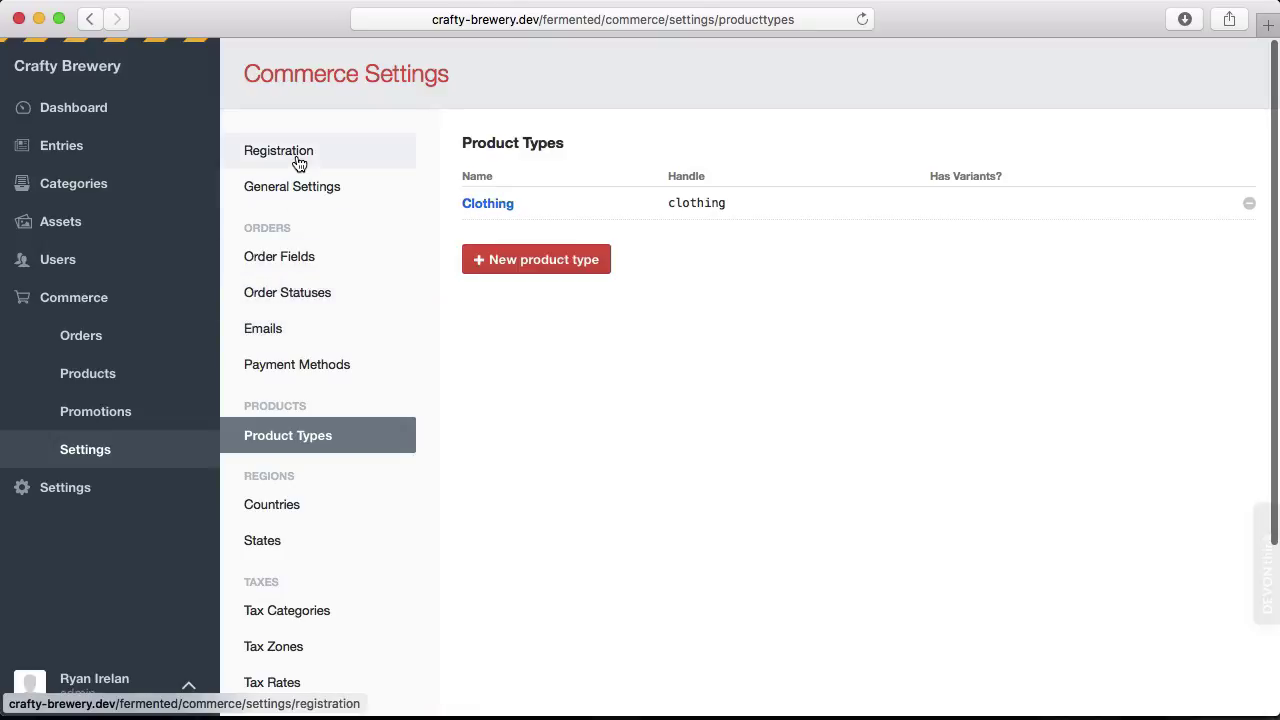
Go to Commerce Orders, then view the storefront home page with one item in the cart.
{"action": "left_click", "coordinate": [99, 297]}
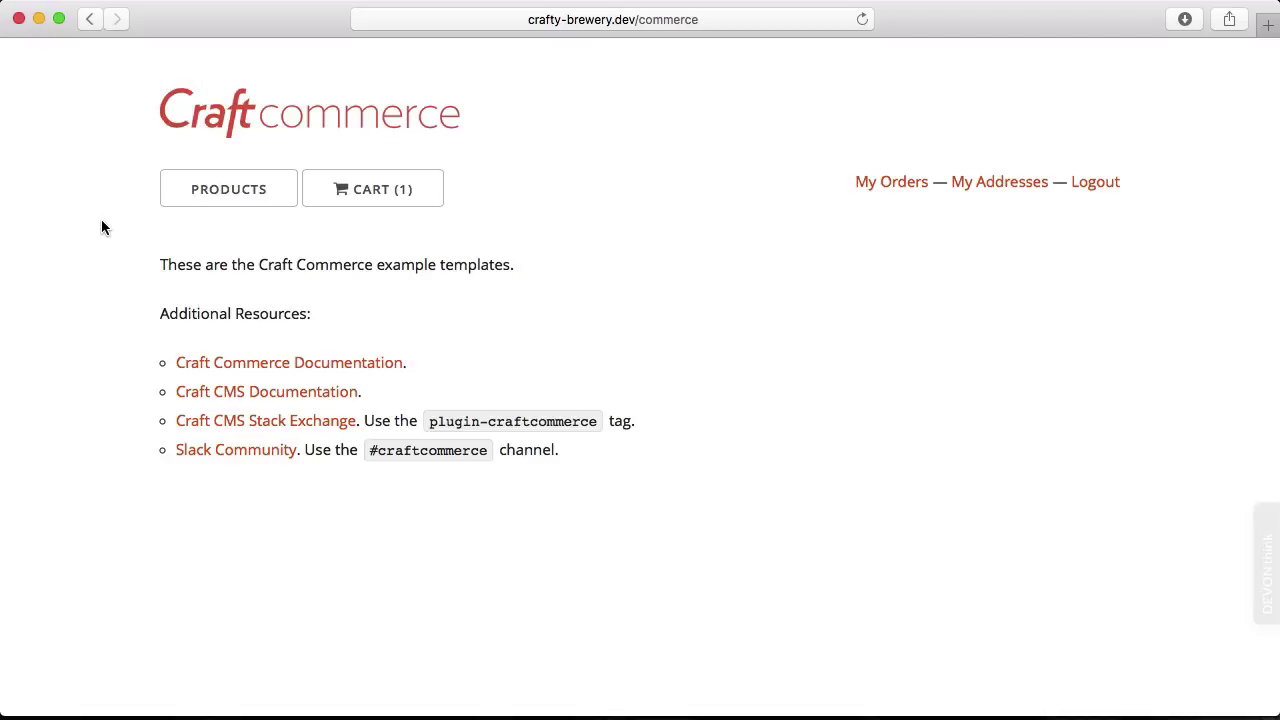
In the cart, keep no gift wrap and update Parka with Stripes on Back to quantity 3.
{"action": "left_click", "coordinate": [398, 195]}
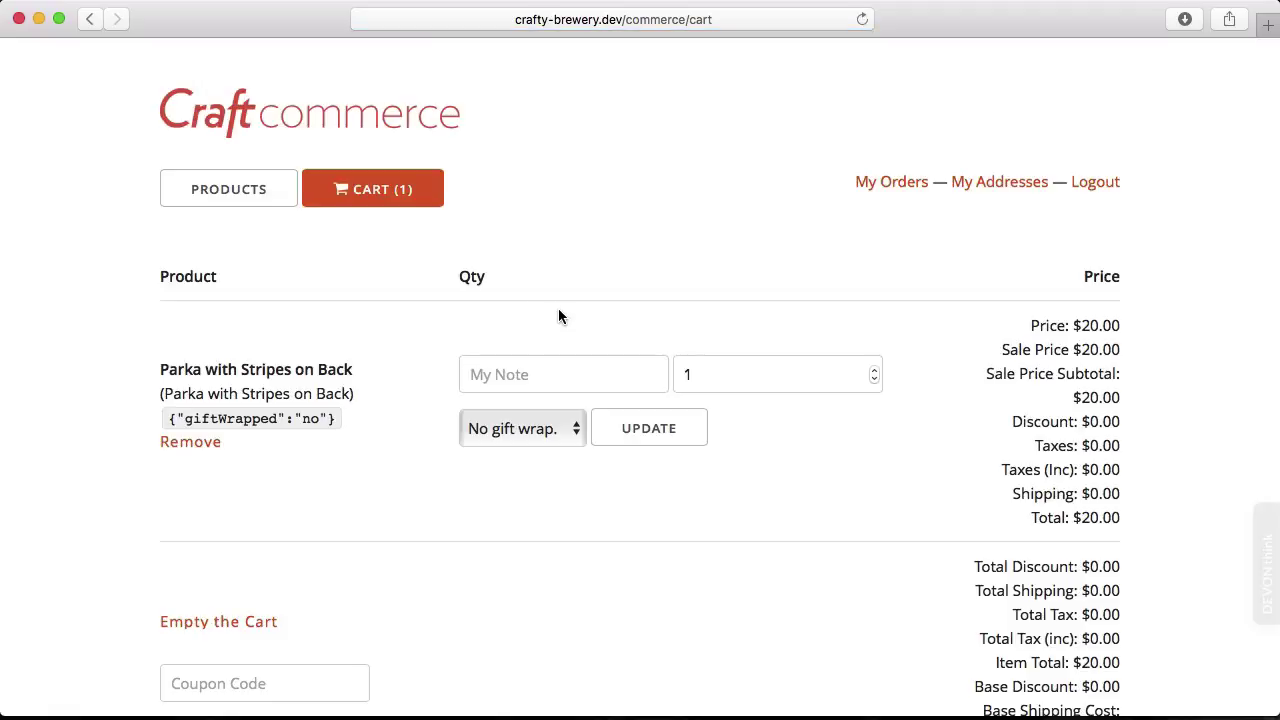
{"action": "left_click", "coordinate": [516, 378]}
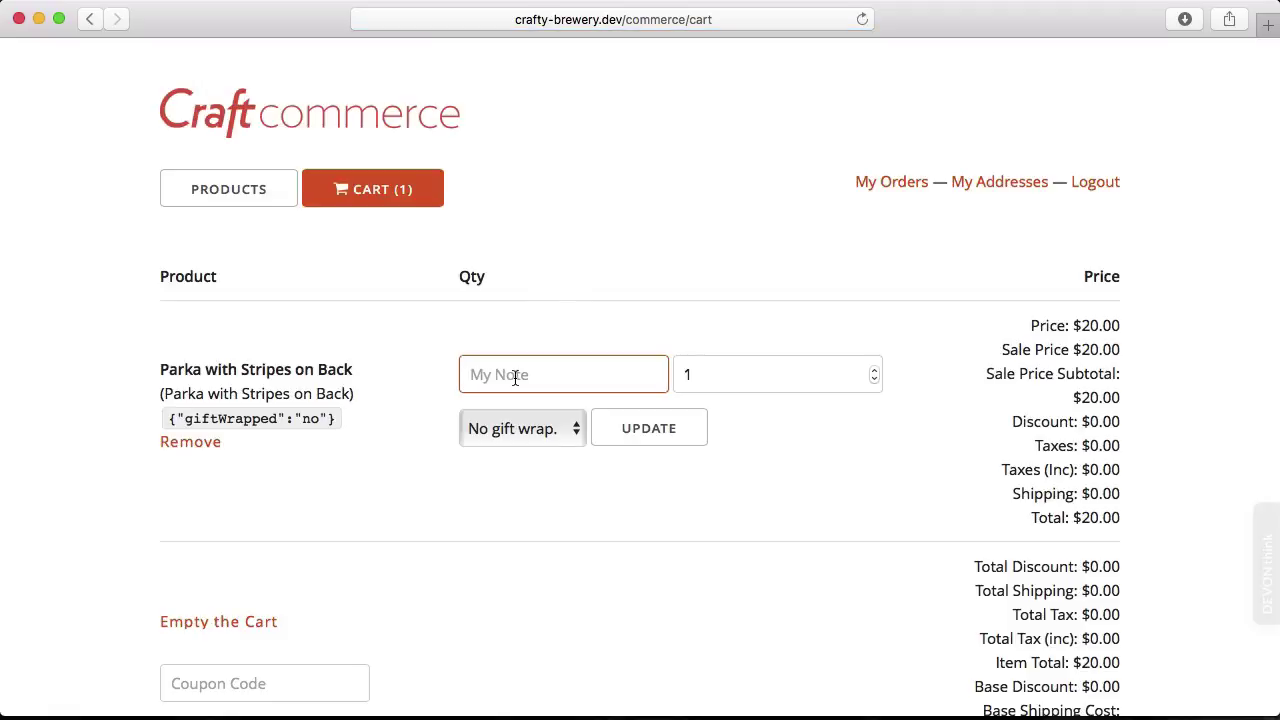
{"action": "left_click", "coordinate": [546, 427]}
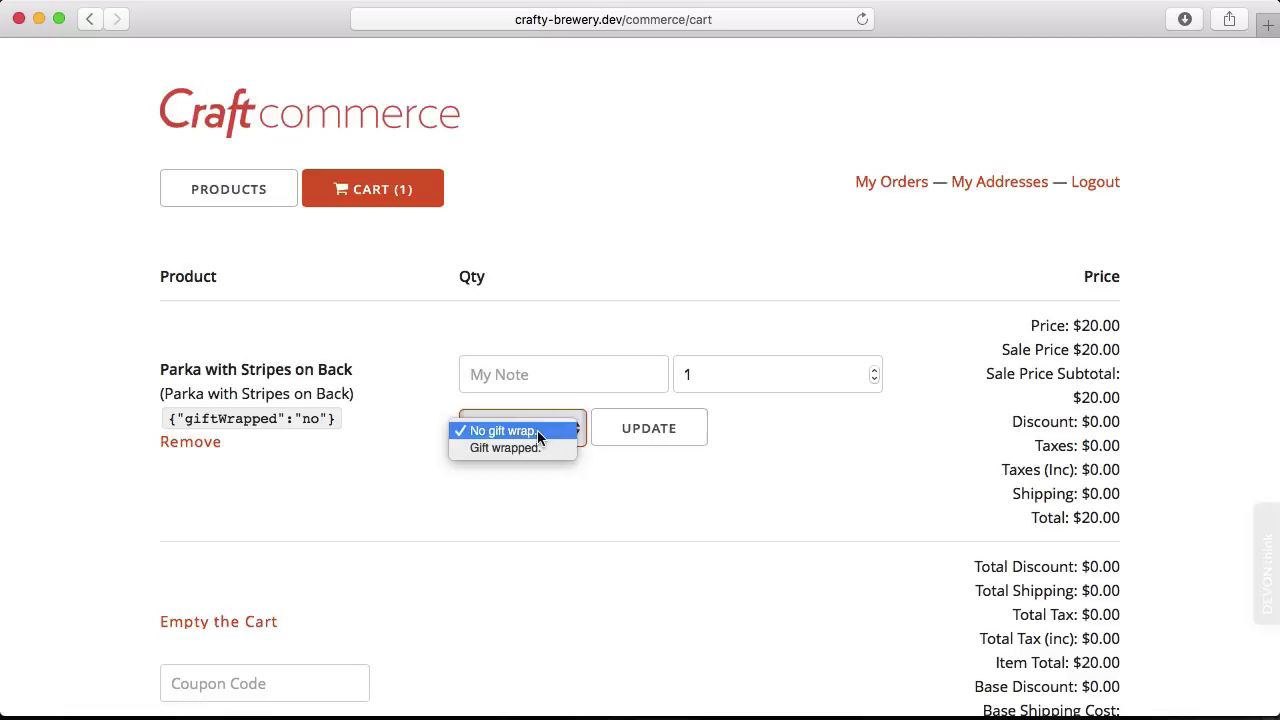
{"action": "left_click", "coordinate": [541, 492]}
{"action": "left_click", "coordinate": [653, 439]}
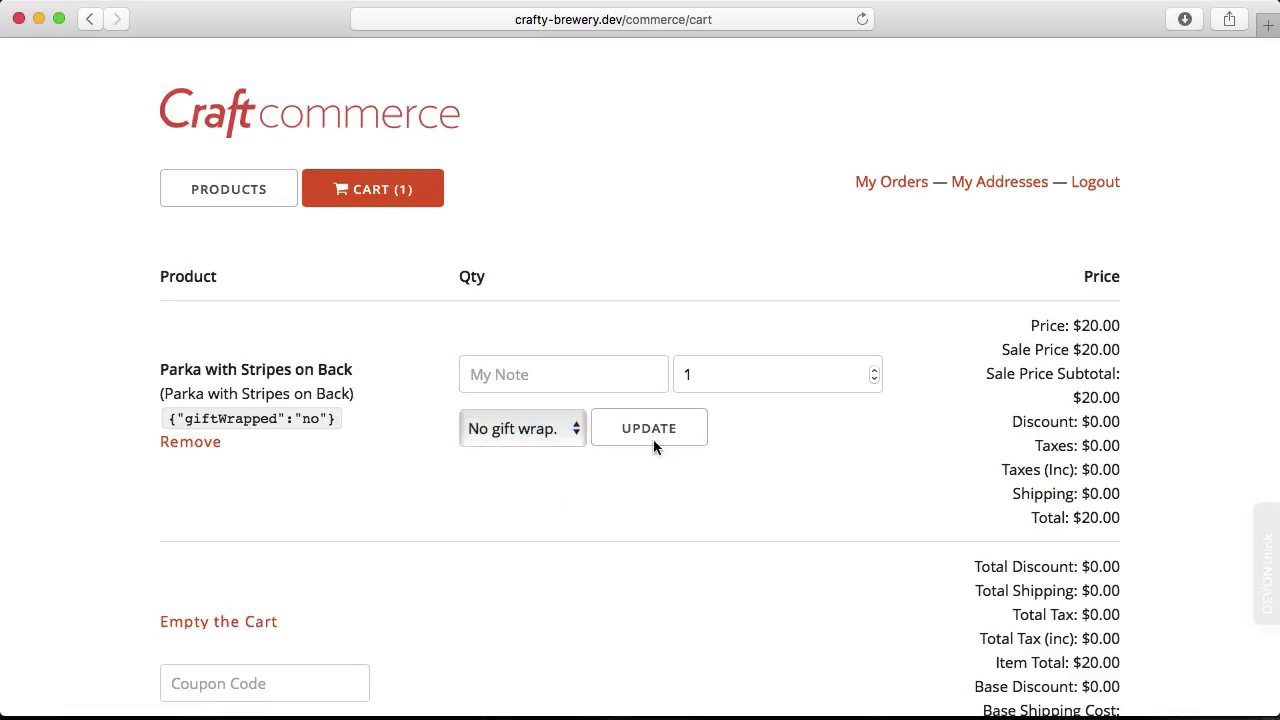
{"action": "left_click", "coordinate": [874, 369]}
{"action": "left_click", "coordinate": [874, 369]}
{"action": "left_click", "coordinate": [746, 456]}
{"action": "left_click", "coordinate": [695, 437]}
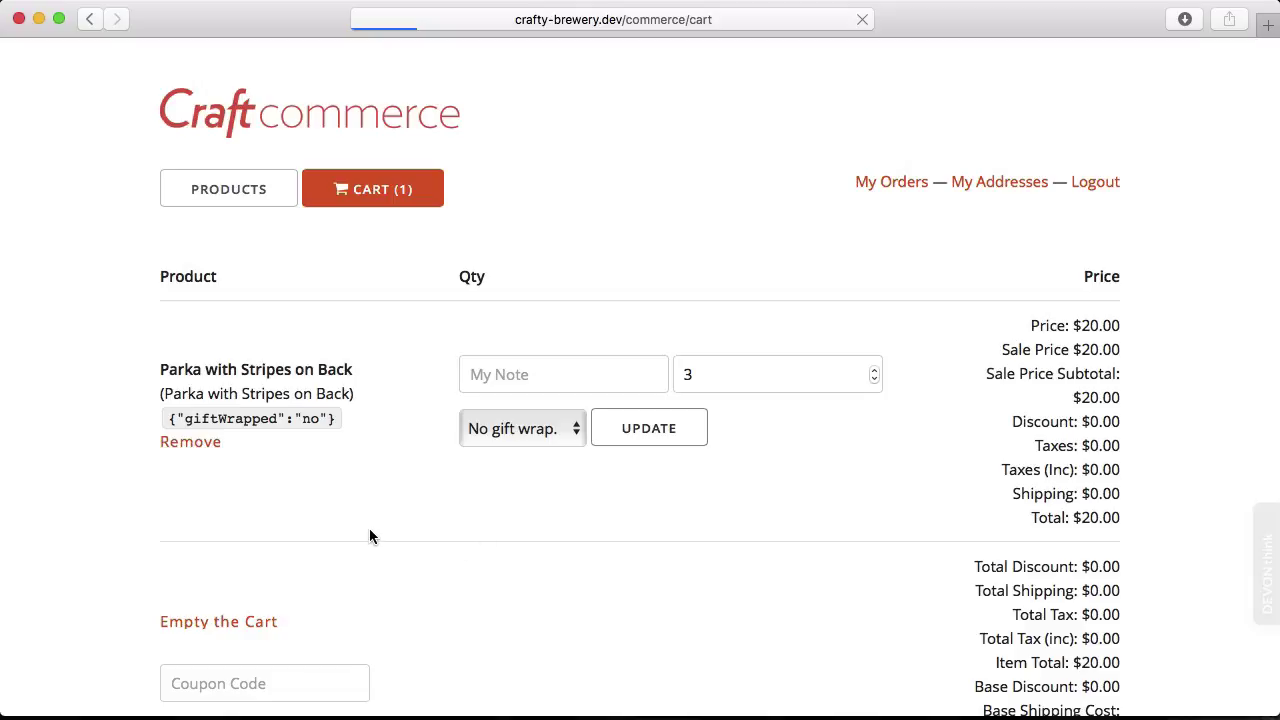
{"action": "scroll", "coordinate": [369, 536], "scroll_direction": "down", "scroll_amount": 3}
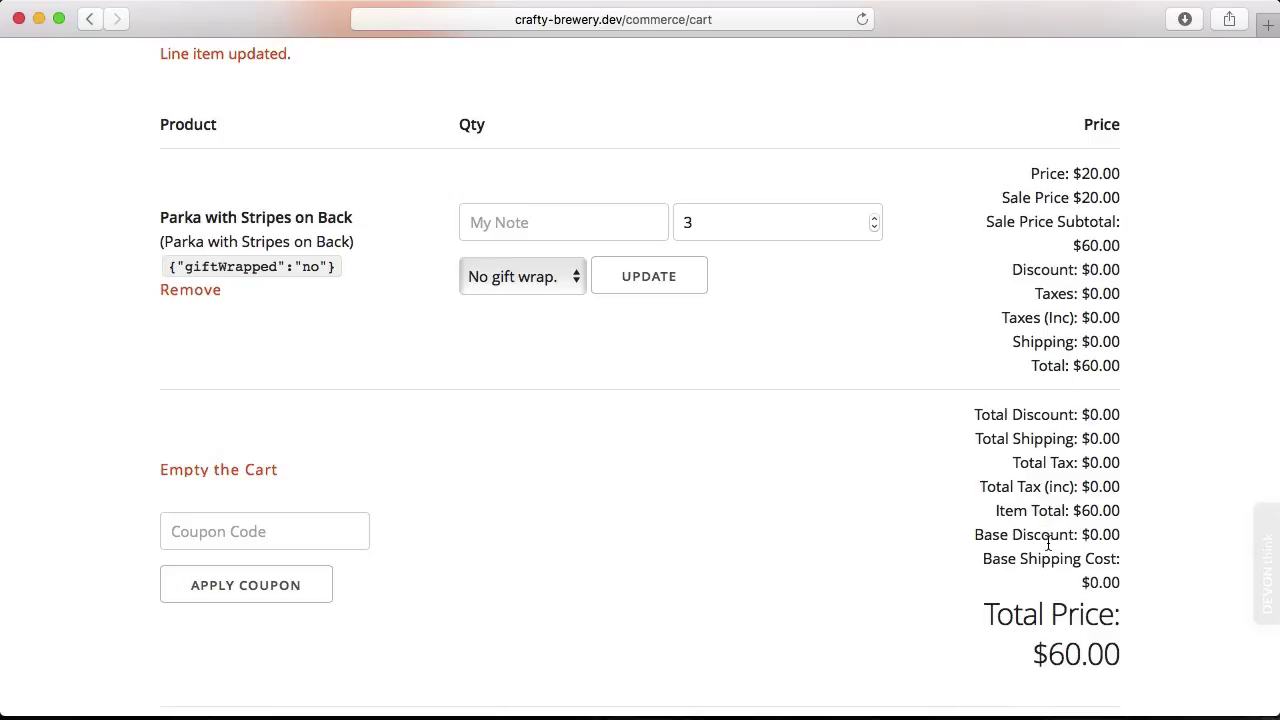
{"action": "scroll", "coordinate": [405, 570], "scroll_direction": "down", "scroll_amount": 2}
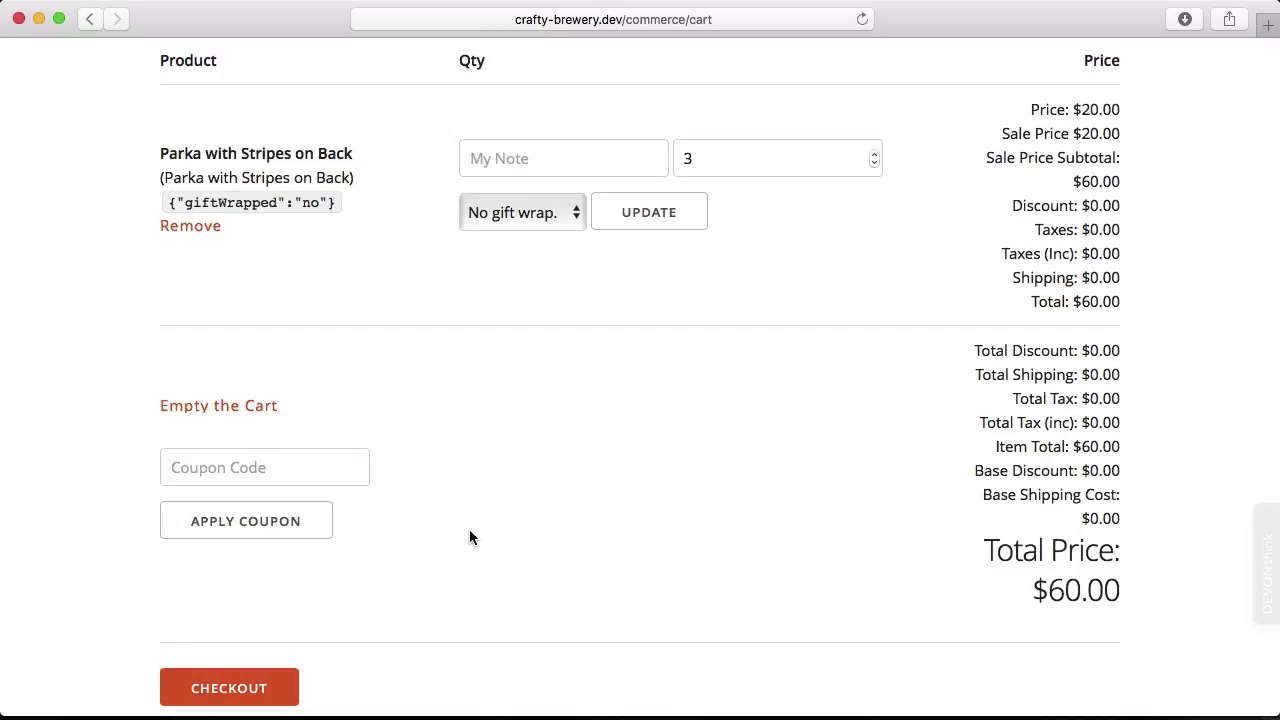
Begin checkout and enter the customer's first and last name, business name and street address.
{"action": "left_click", "coordinate": [248, 687]}
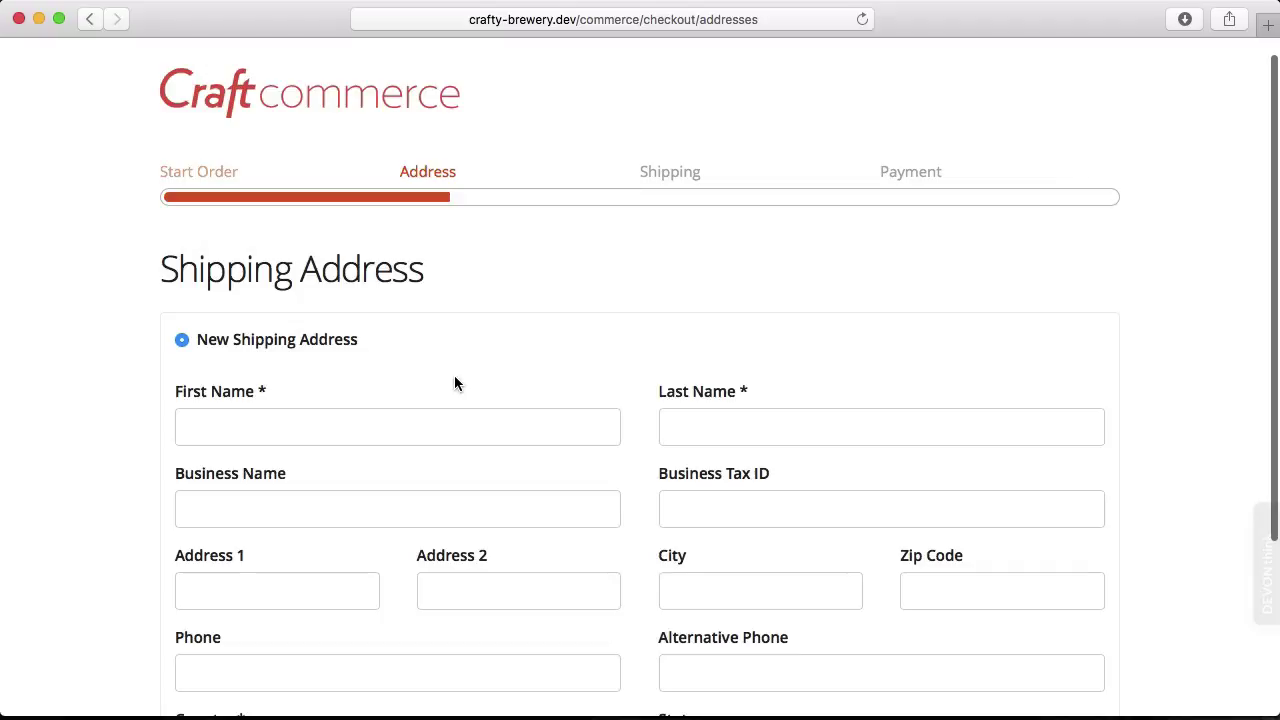
{"action": "left_click", "coordinate": [371, 422]}
{"action": "type", "text": "Ryan"}
{"action": "key", "text": "Tab"}
{"action": "type", "text": "Irelan"}
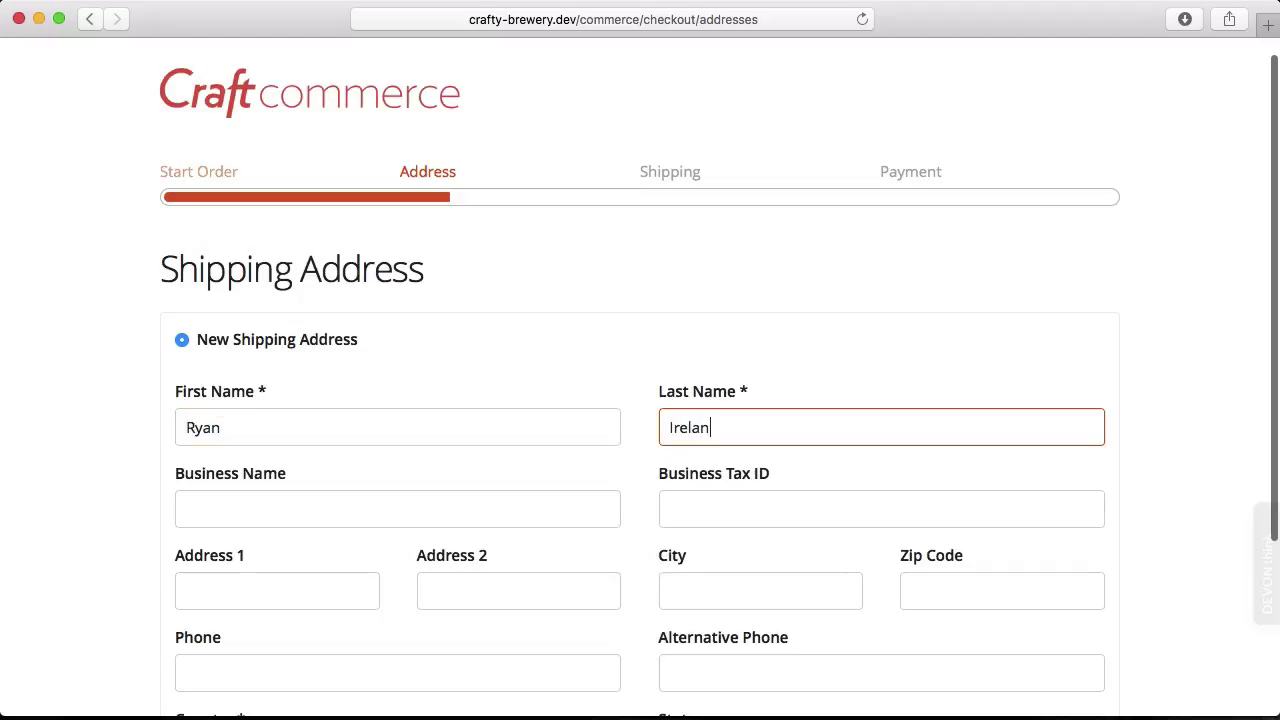
{"action": "key", "text": "Tab"}
{"action": "type", "text": "Mijingo"}
{"action": "key", "text": "Tab"}
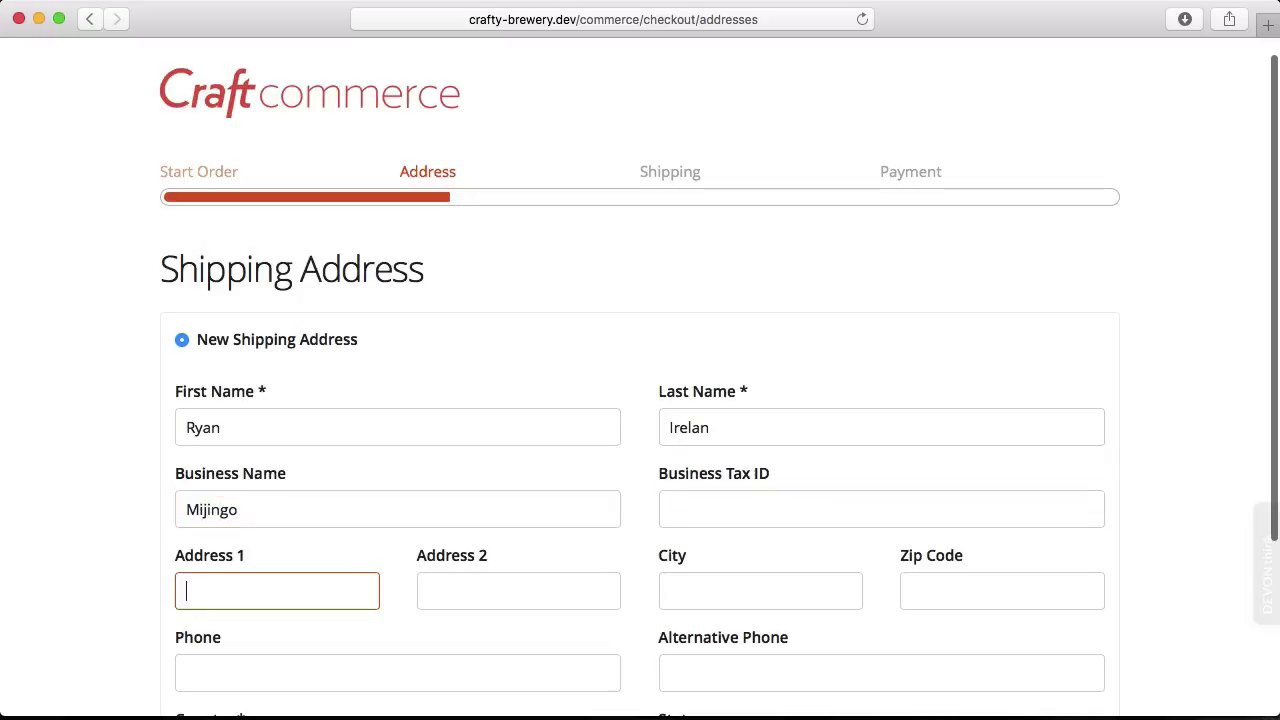
{"action": "type", "text": "12"}
{"action": "key", "text": "Down"}
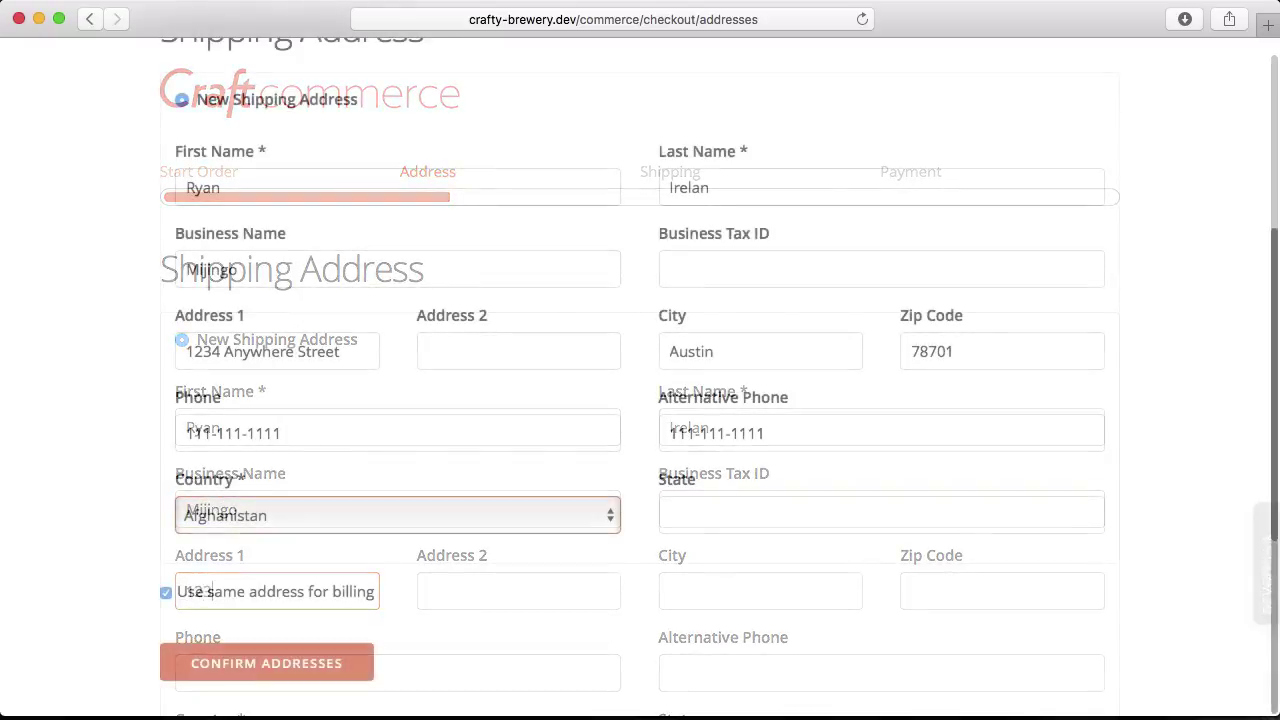
Set the address country to United States and state to Texas, and toggle the billing checkbox.
{"action": "left_click", "coordinate": [262, 520]}
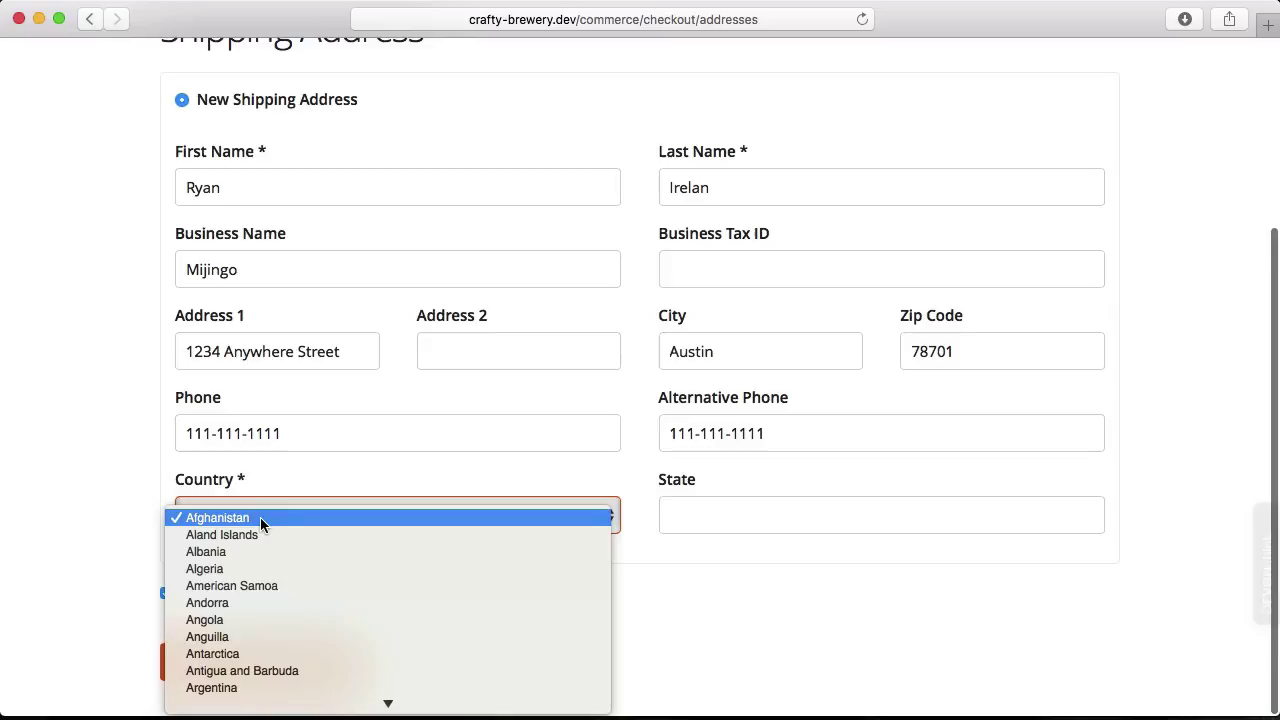
{"action": "type", "text": "un"}
{"action": "key", "text": "Down"}
{"action": "key", "text": "Down"}
{"action": "key", "text": "Return"}
{"action": "left_click", "coordinate": [675, 517]}
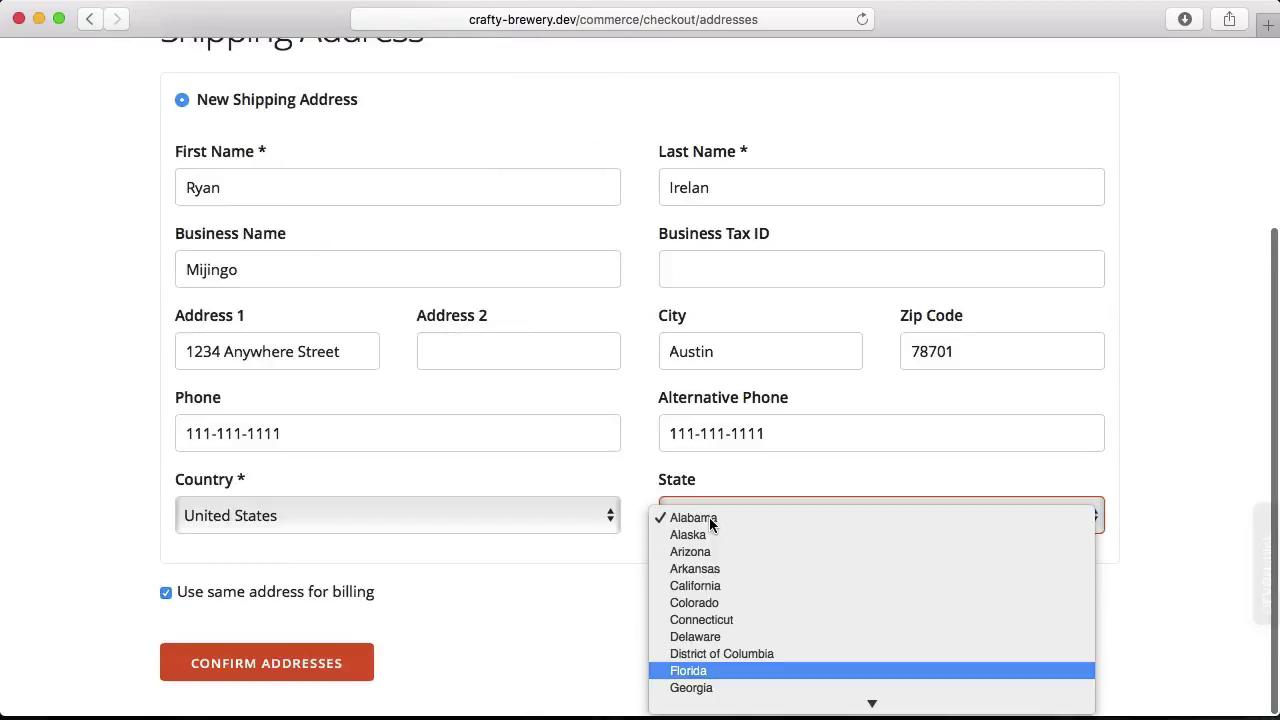
{"action": "type", "text": "tex"}
{"action": "key", "text": "Return"}
{"action": "left_click", "coordinate": [298, 592]}
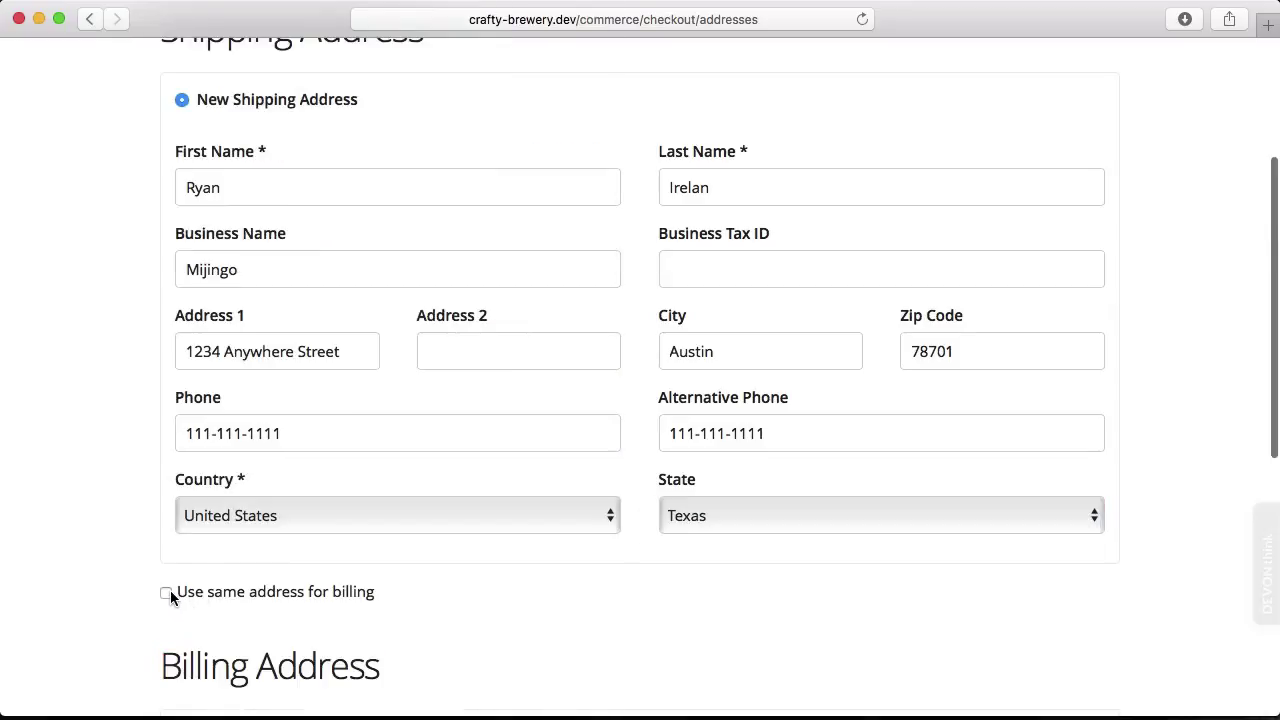
{"action": "left_click", "coordinate": [167, 592]}
{"action": "left_click", "coordinate": [167, 592]}
{"action": "left_click", "coordinate": [167, 592]}
Confirm the addresses, choose Free Shipping, and keep Dummy as the payment method for the $60.00 order.
{"action": "left_click", "coordinate": [244, 666]}
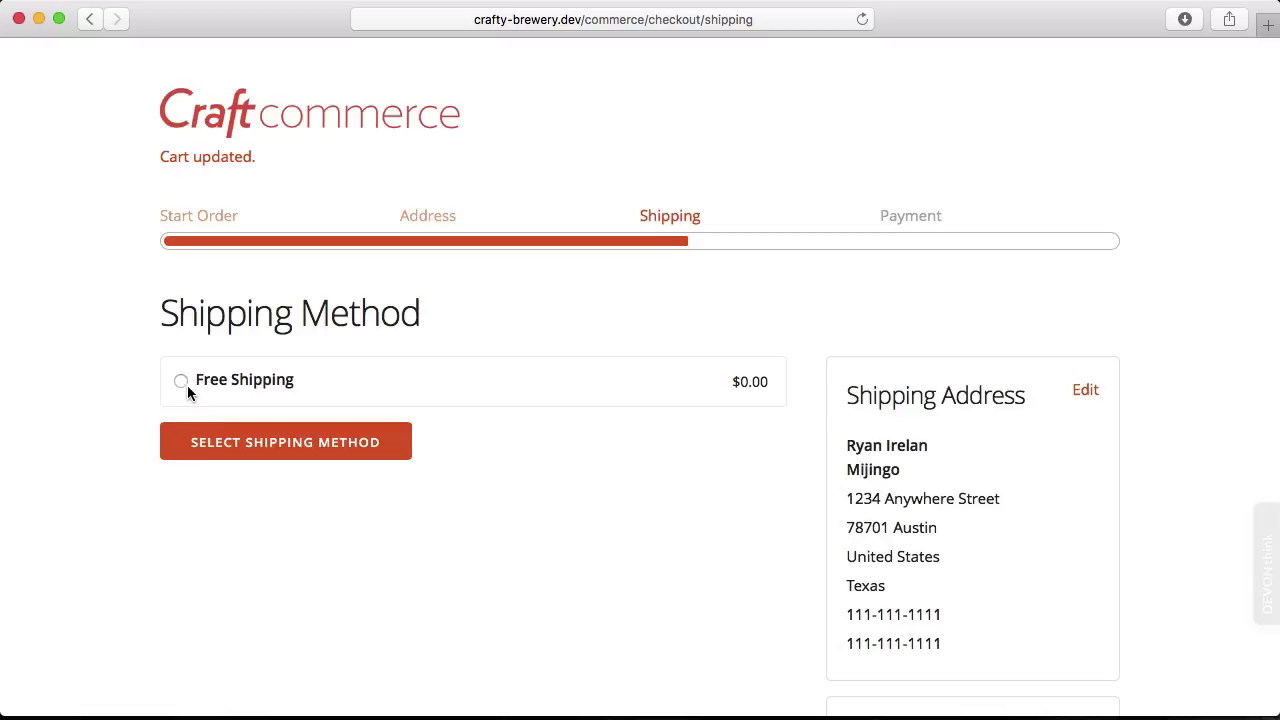
{"action": "left_click", "coordinate": [183, 382]}
{"action": "left_click", "coordinate": [228, 443]}
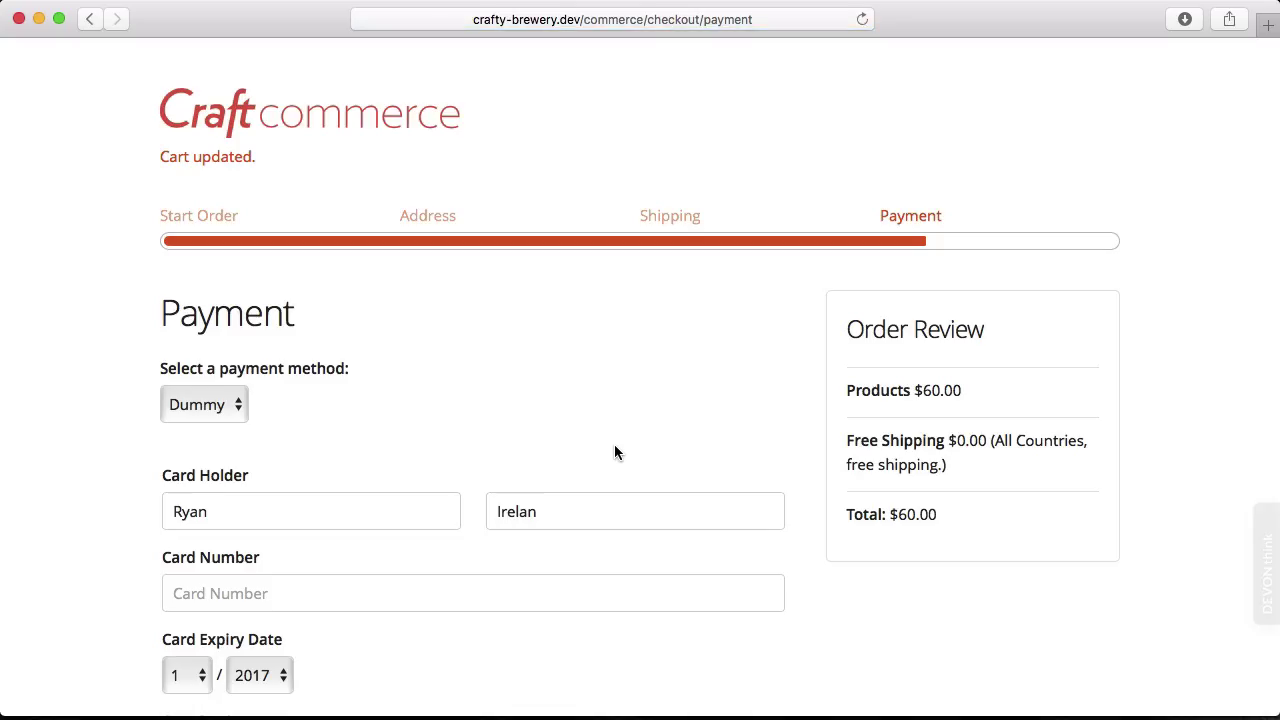
{"action": "scroll", "coordinate": [630, 366], "scroll_direction": "down", "scroll_amount": 2}
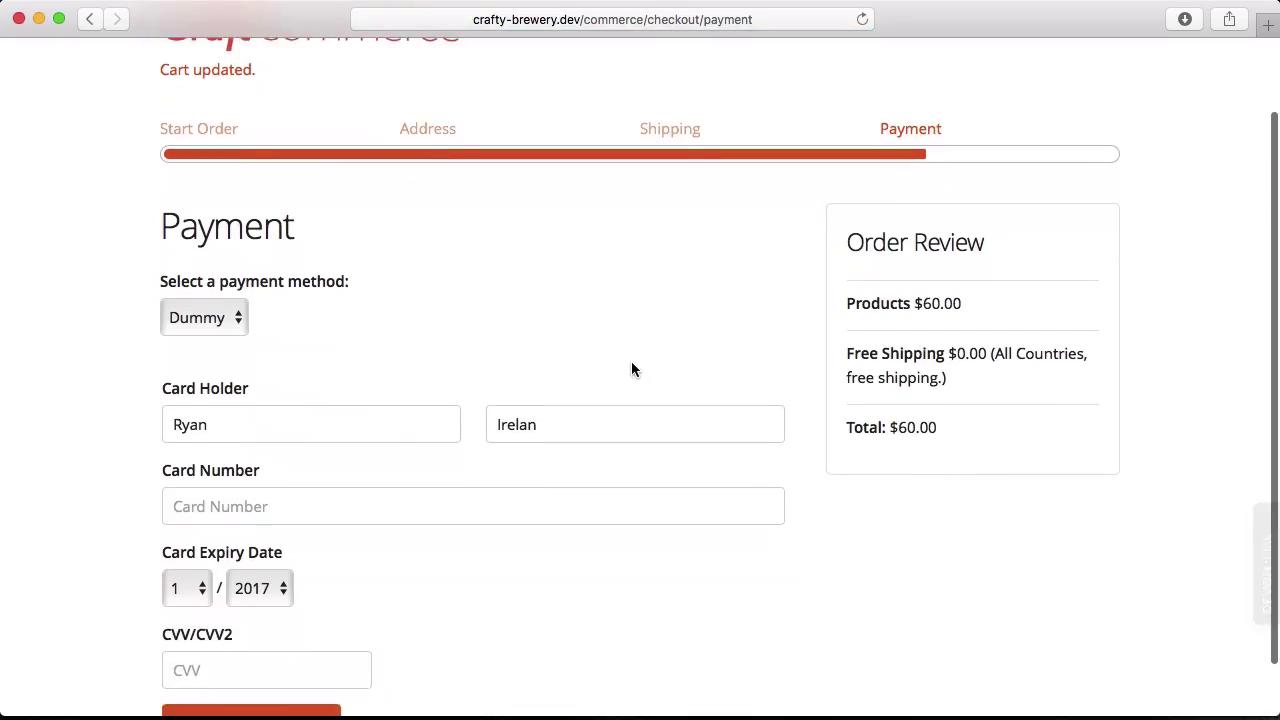
{"action": "left_click", "coordinate": [247, 322]}
{"action": "left_click", "coordinate": [243, 320]}
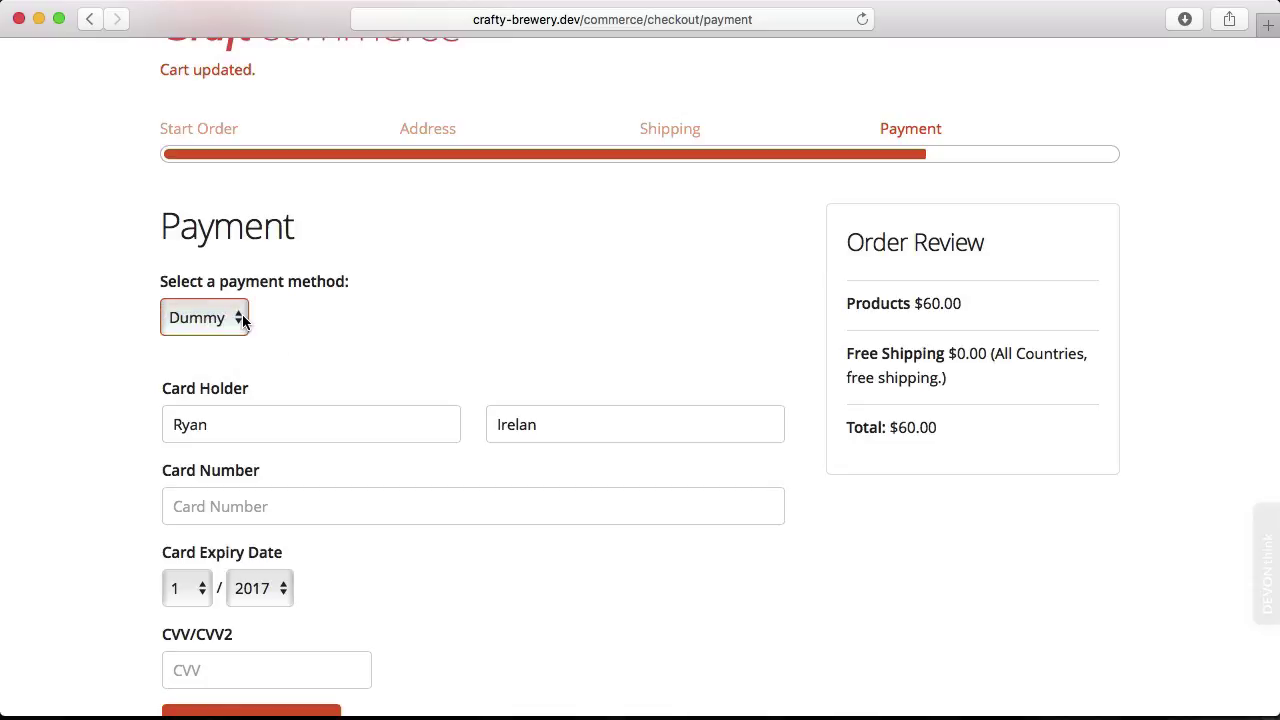
{"action": "left_click", "coordinate": [243, 320]}
{"action": "left_click", "coordinate": [207, 321]}
{"action": "scroll", "coordinate": [89, 405], "scroll_direction": "down", "scroll_amount": 2}
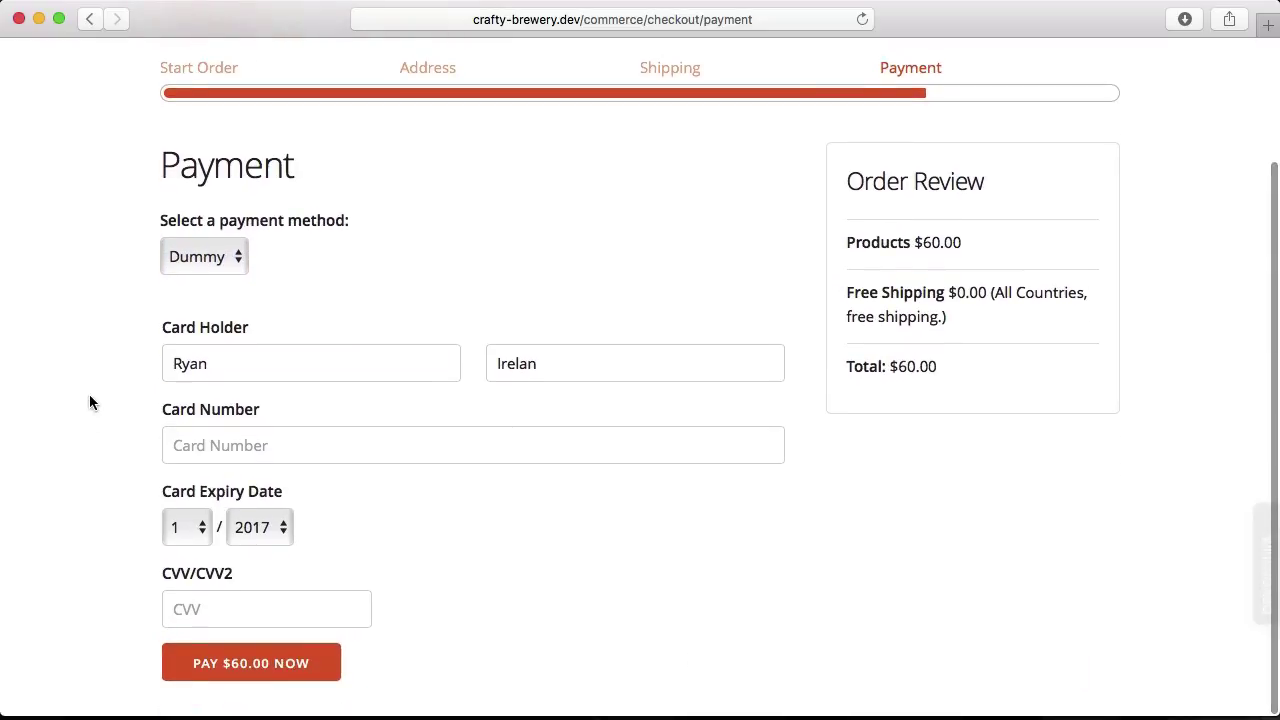
Enter the test card number and security code, then submit the $60.00 payment.
{"action": "left_click", "coordinate": [269, 445]}
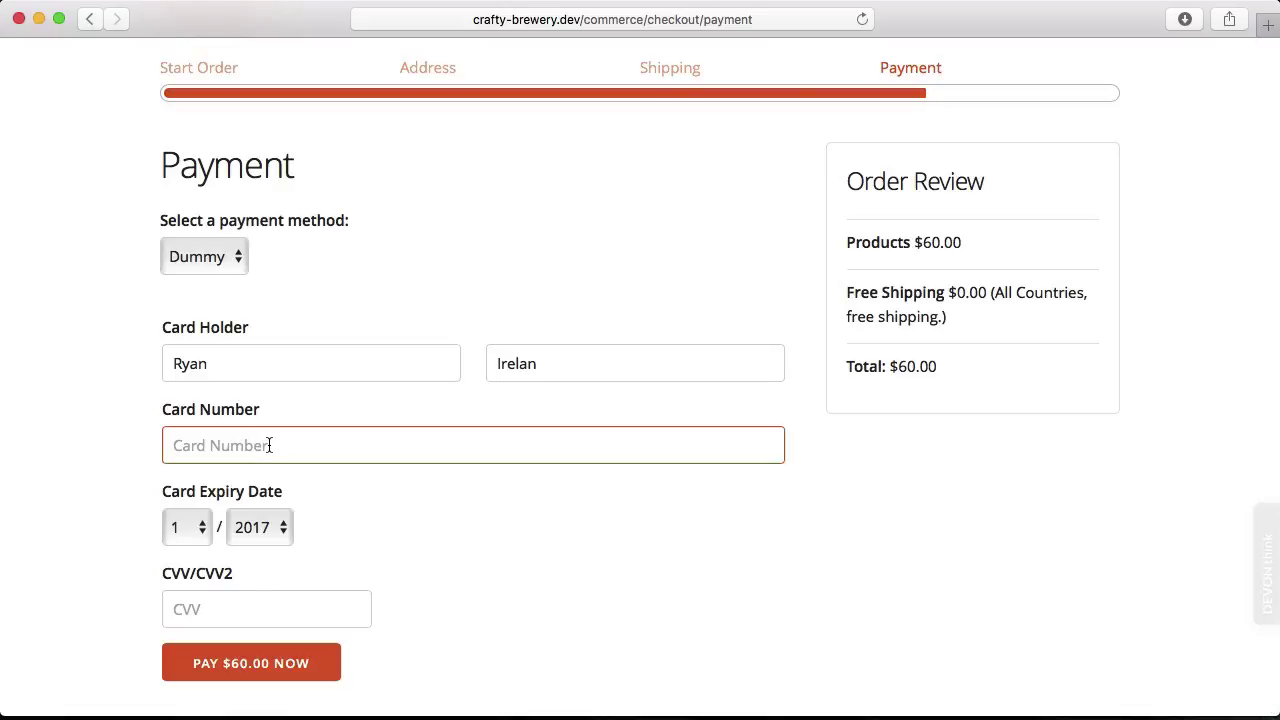
{"action": "type", "text": "49290000000006"}
{"action": "left_click", "coordinate": [213, 613]}
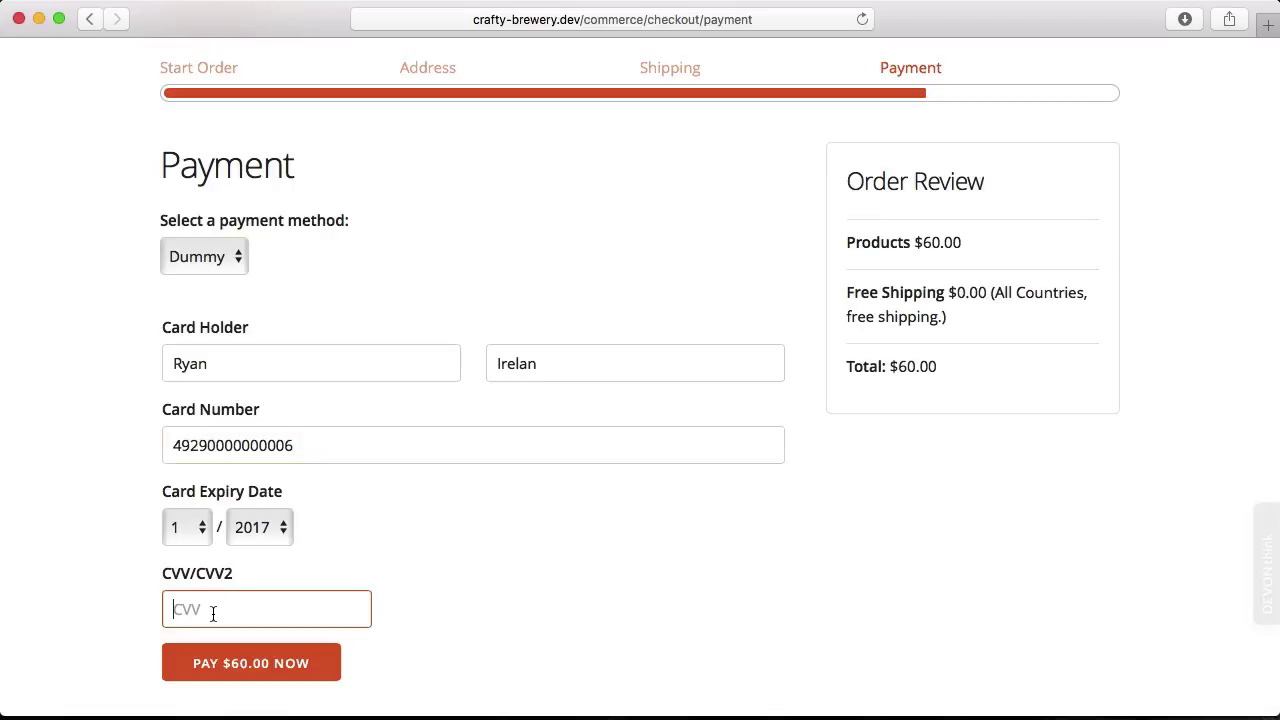
{"action": "type", "text": "111"}
{"action": "left_click", "coordinate": [342, 526]}
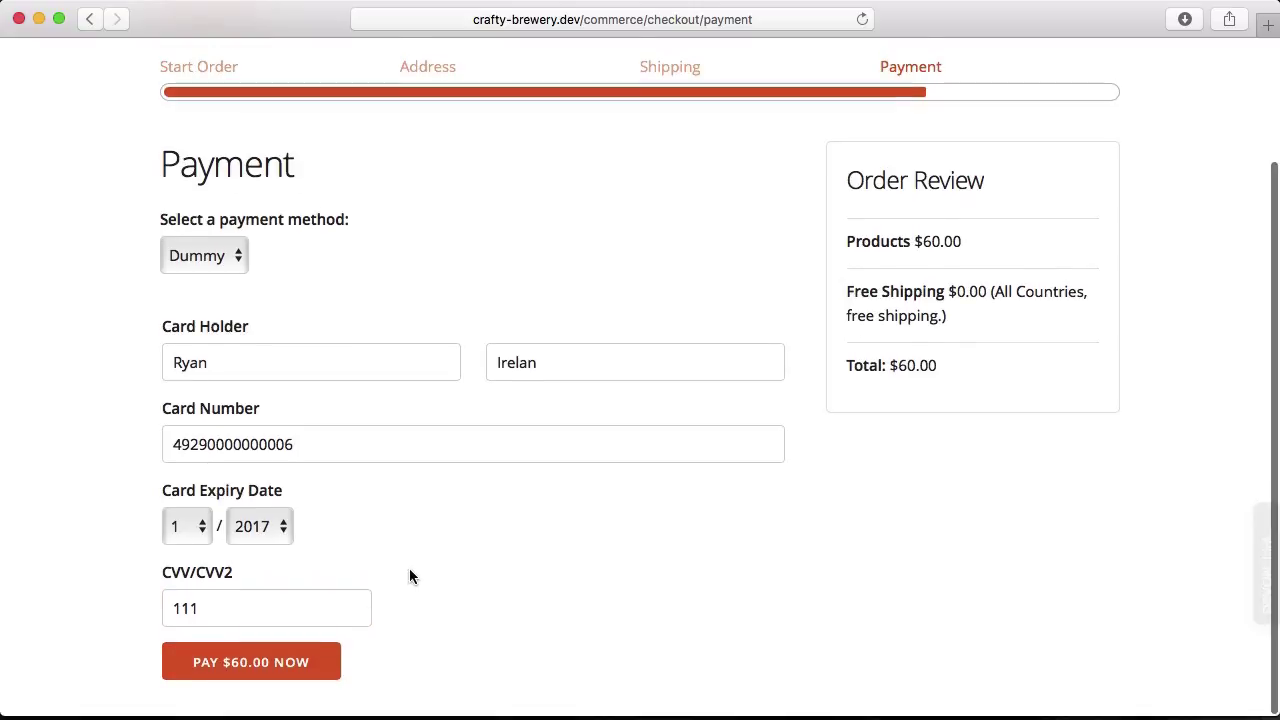
{"action": "left_click", "coordinate": [302, 668]}
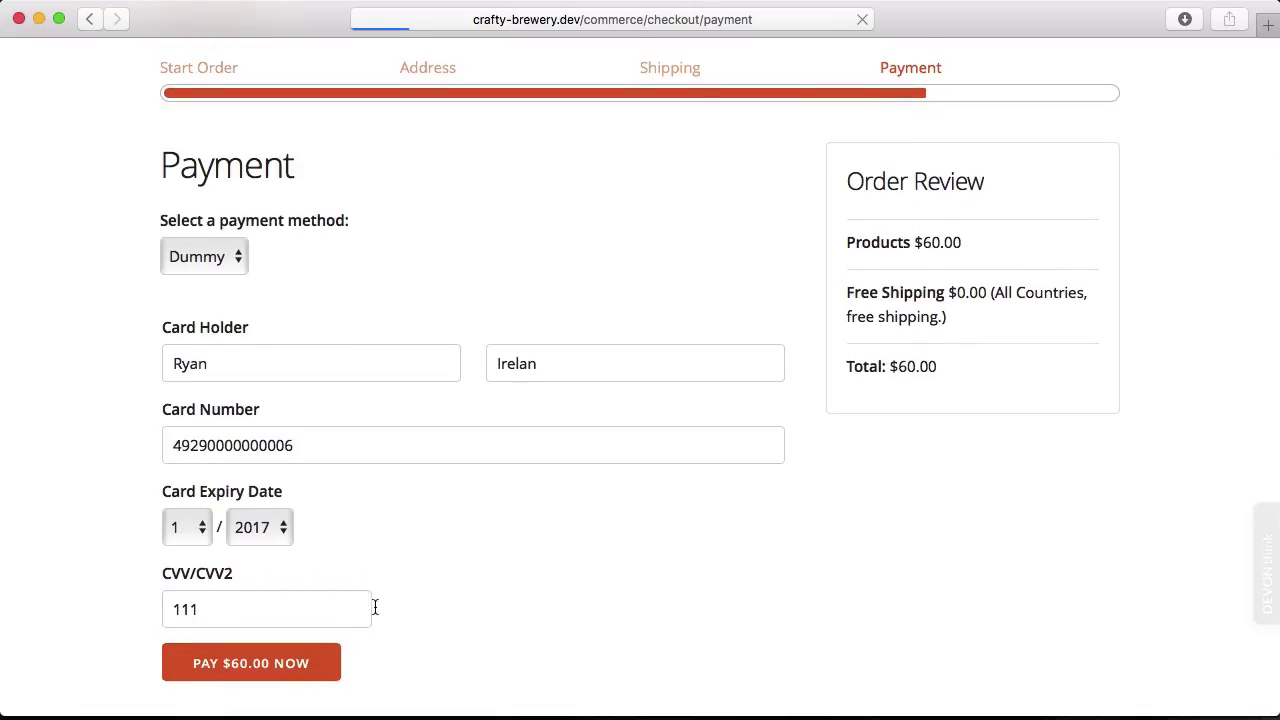
Replace the rejected card number with a corrected test card number.
{"action": "scroll", "coordinate": [423, 583], "scroll_direction": "down", "scroll_amount": 3}
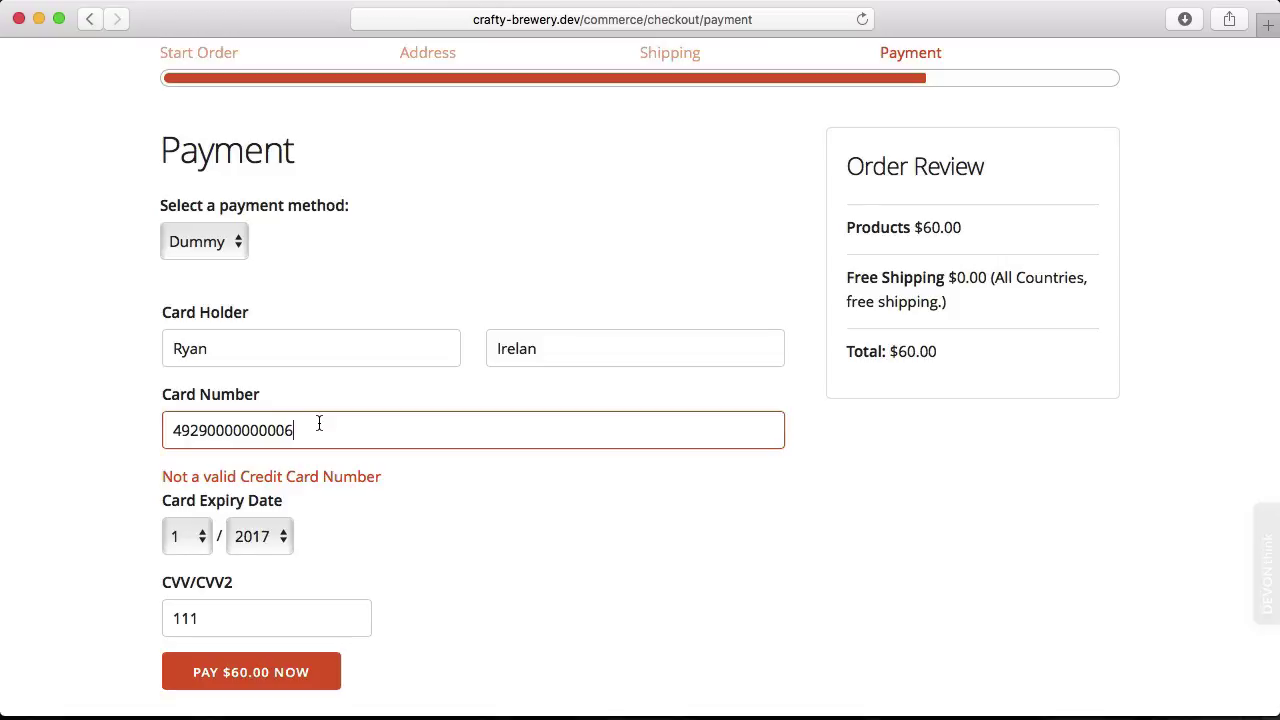
{"action": "double_click", "coordinate": [319, 423]}
{"action": "type", "text": "4919"}
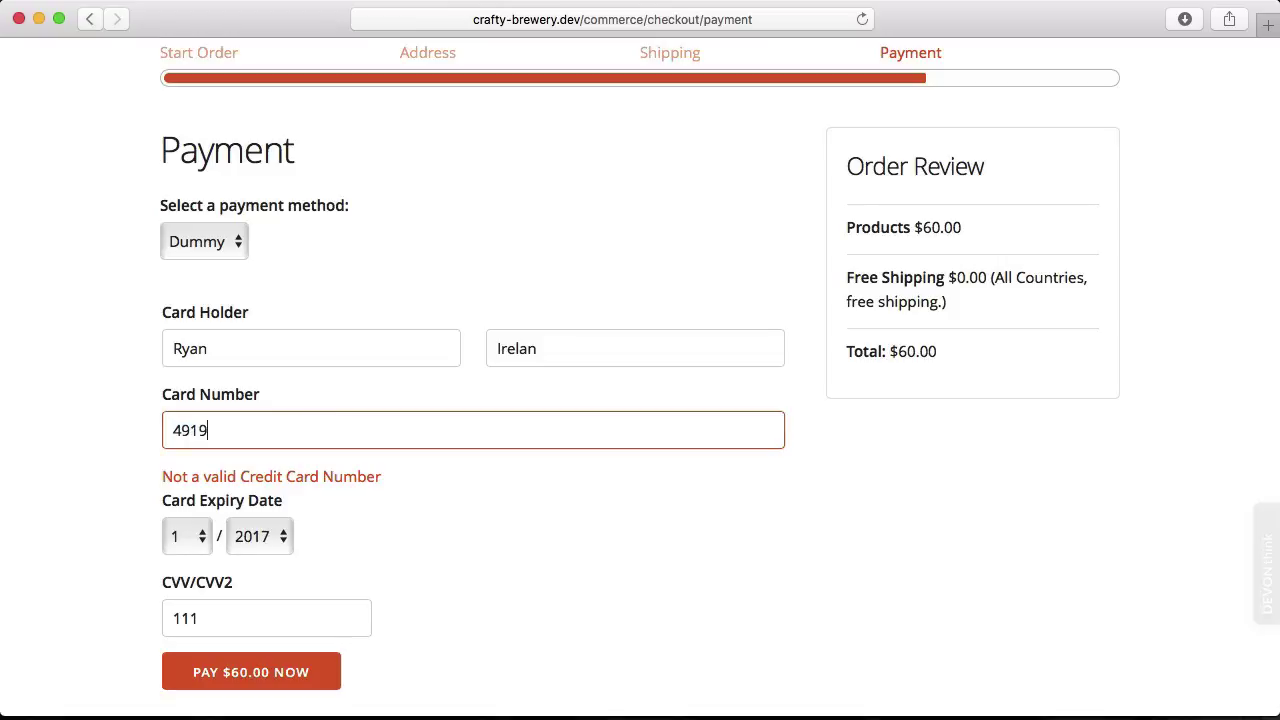
{"action": "key", "text": "BackSpace"}
{"action": "key", "text": "BackSpace"}
{"action": "type", "text": "29000000006"}
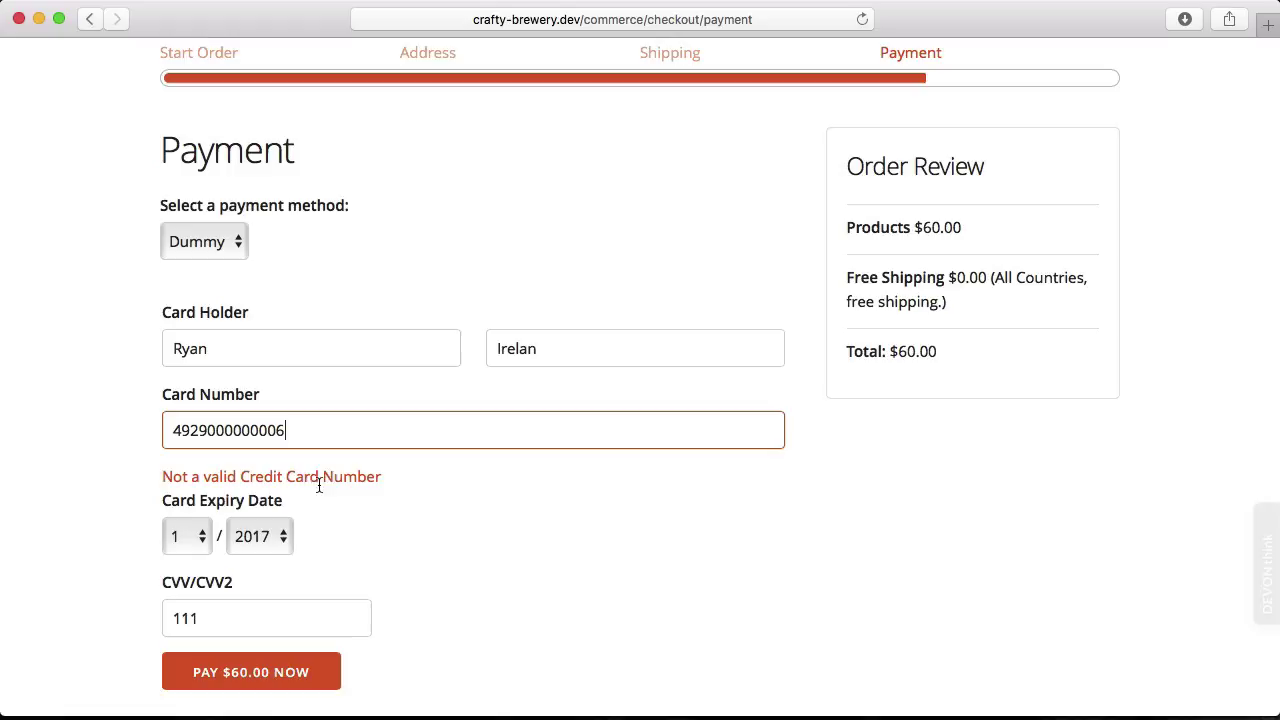
Resubmit the $60.00 payment with the corrected card and review the Order #90 receipt.
{"action": "left_click", "coordinate": [252, 675]}
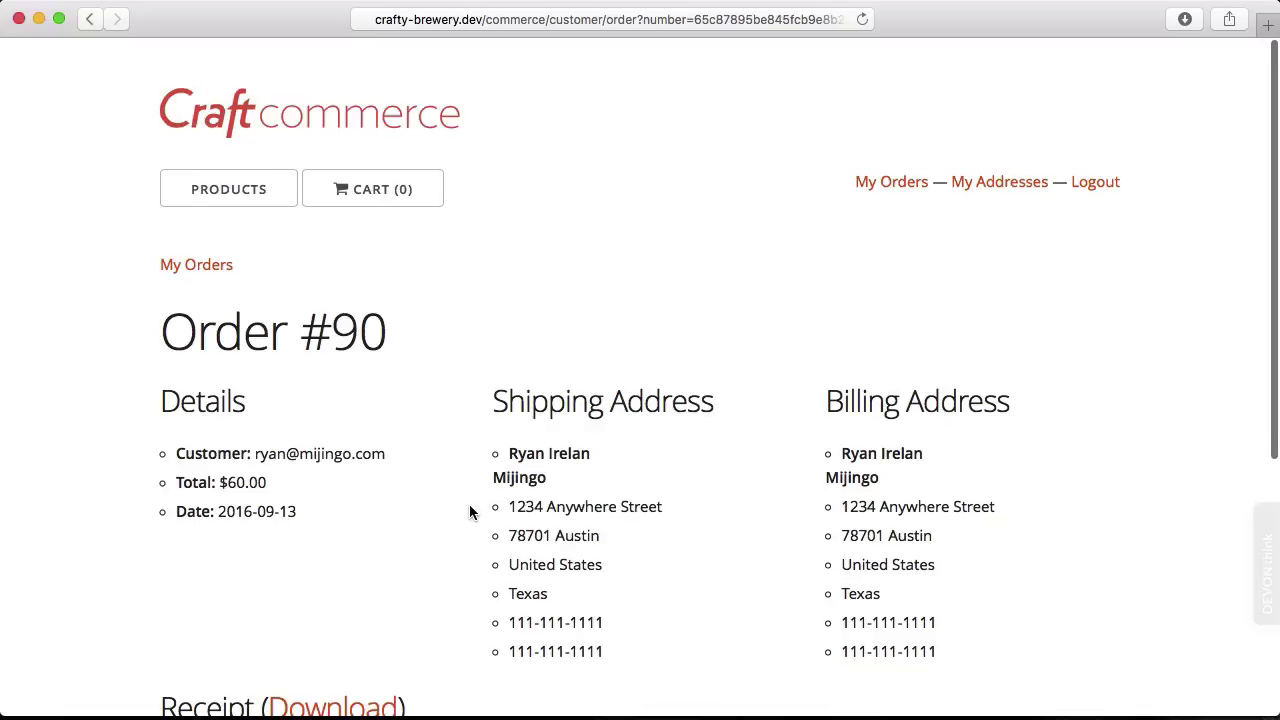
{"action": "scroll", "coordinate": [470, 512], "scroll_direction": "down", "scroll_amount": 2}
{"action": "scroll", "coordinate": [470, 512], "scroll_direction": "down", "scroll_amount": 4}
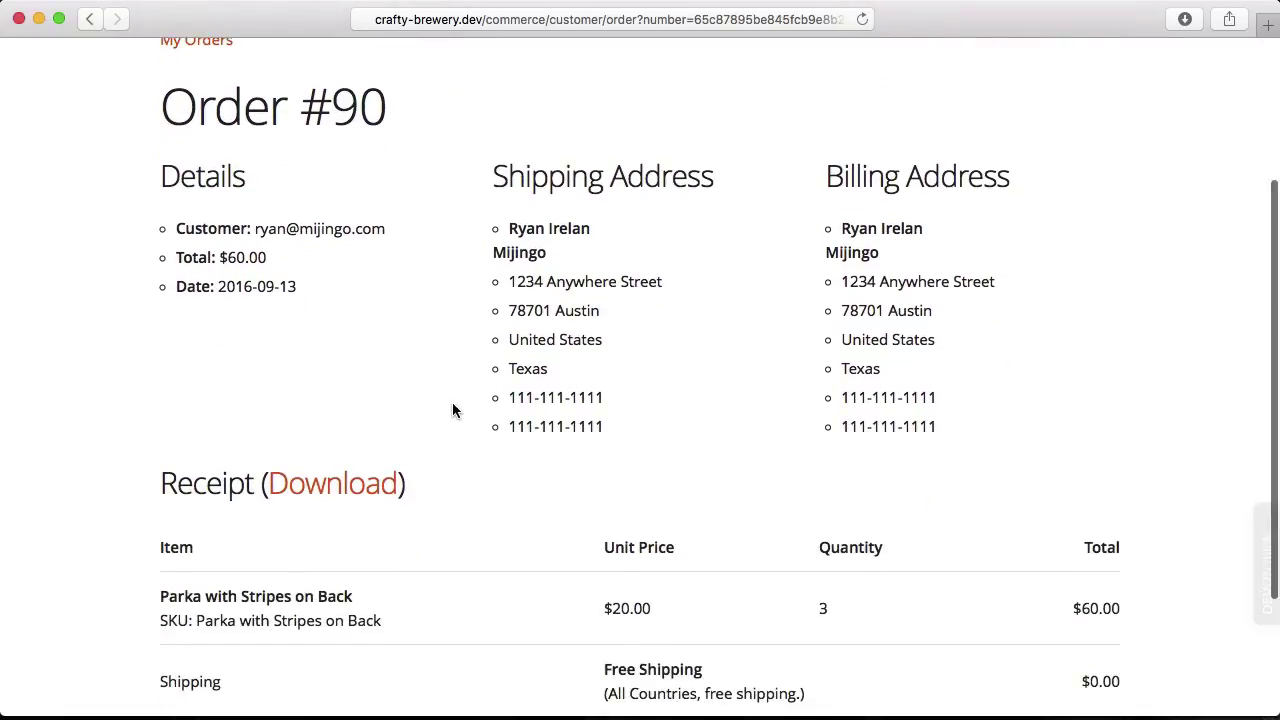
{"action": "scroll", "coordinate": [445, 420], "scroll_direction": "down", "scroll_amount": 3}
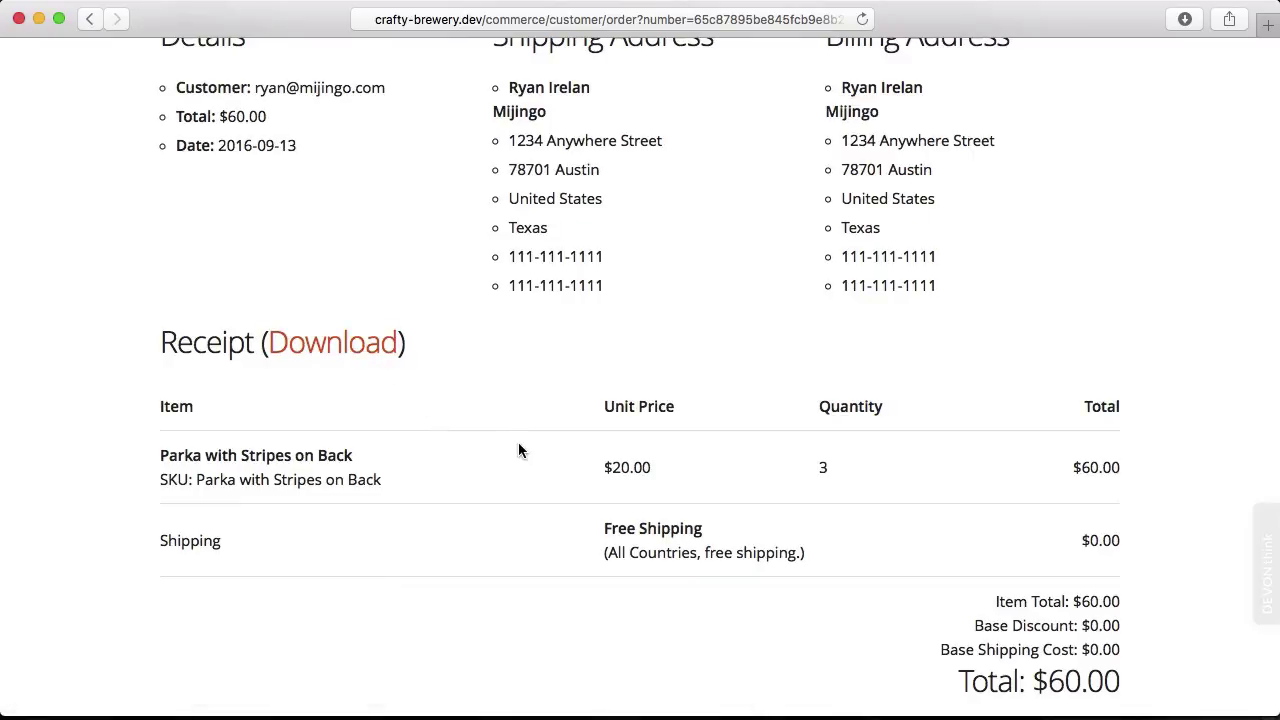
{"action": "scroll", "coordinate": [518, 446], "scroll_direction": "down", "scroll_amount": 1}
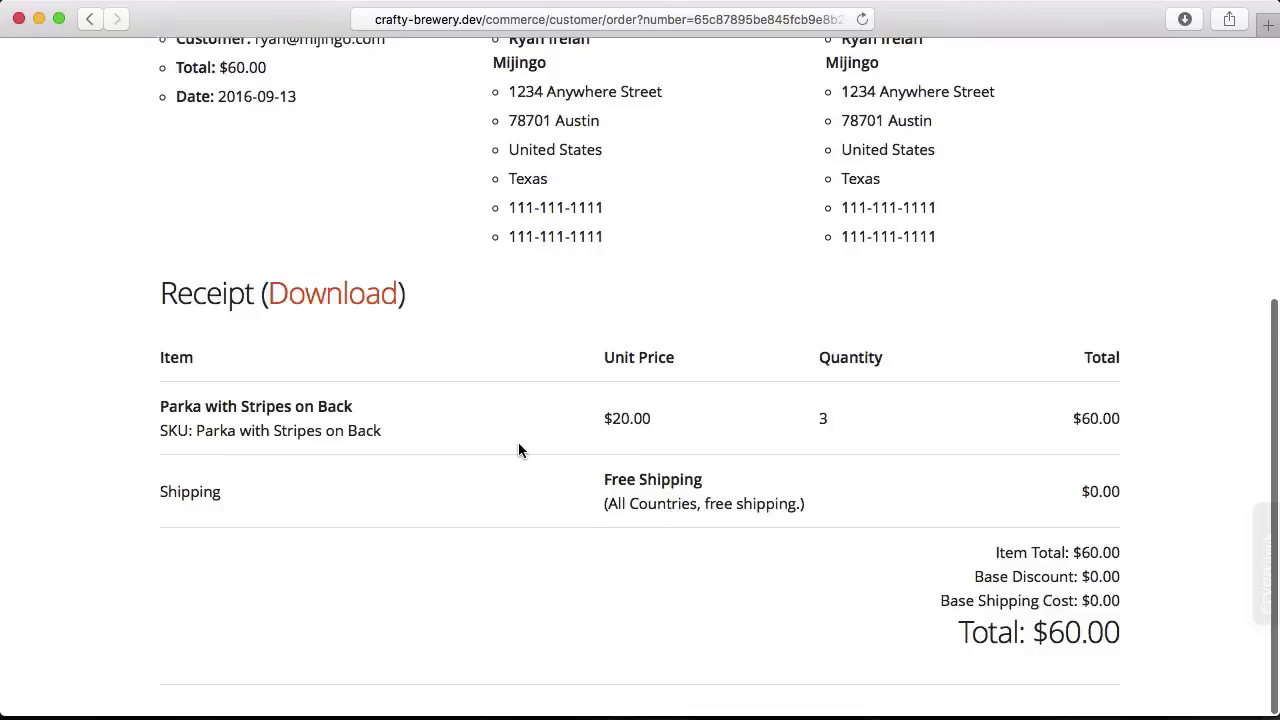
{"action": "scroll", "coordinate": [518, 446], "scroll_direction": "up", "scroll_amount": 5}
{"action": "scroll", "coordinate": [518, 450], "scroll_direction": "up", "scroll_amount": 2}
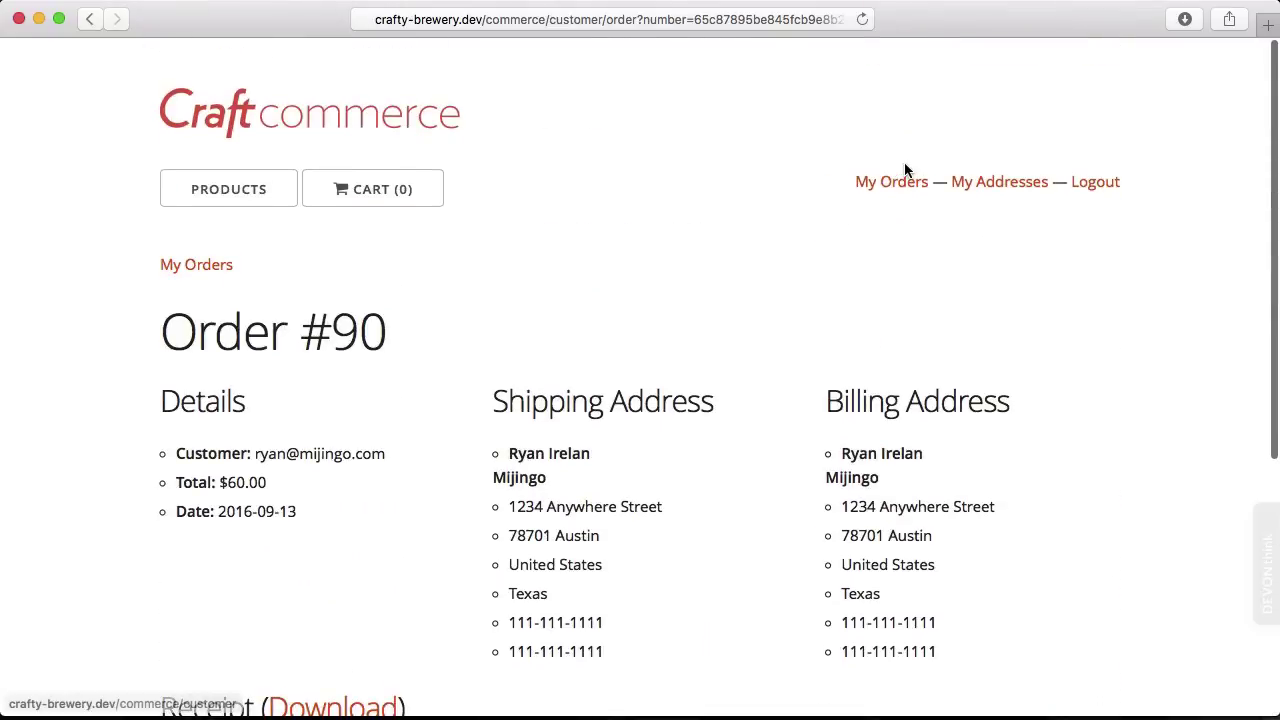
Go to My Orders to see Order #90 with 3 items totalling $60.00.
{"action": "left_click", "coordinate": [900, 187]}
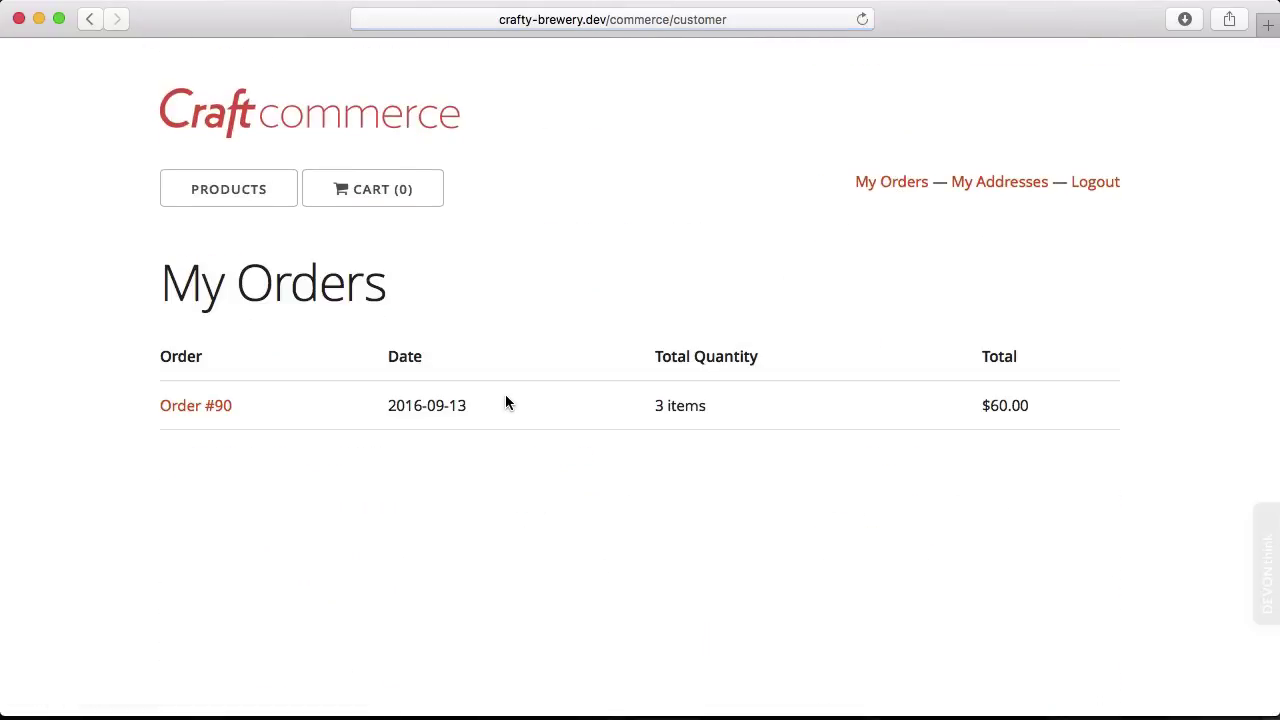